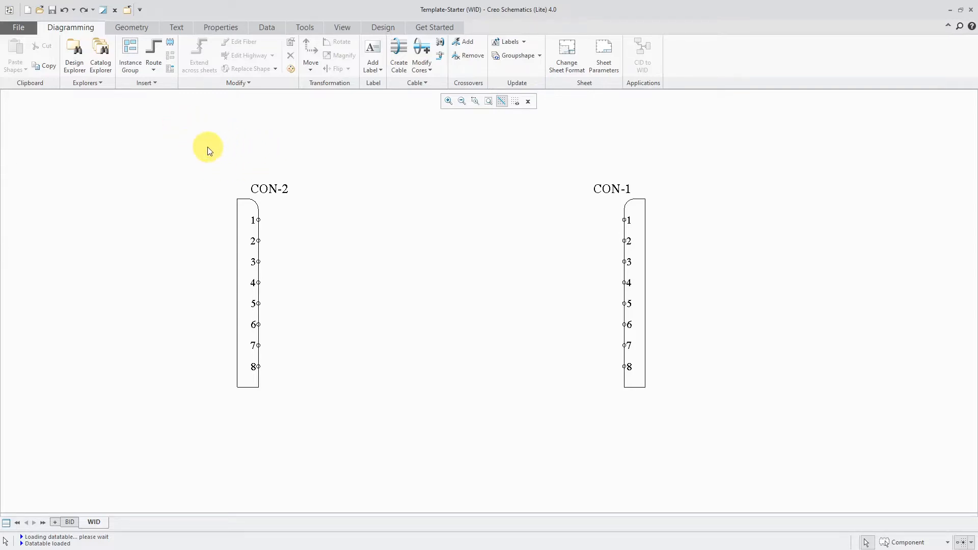
# - Route a Black_20_AWG_Sample wire fiber from pin 1 of CON-2 to pin 1 of CON-1
pyautogui.click(155, 68)
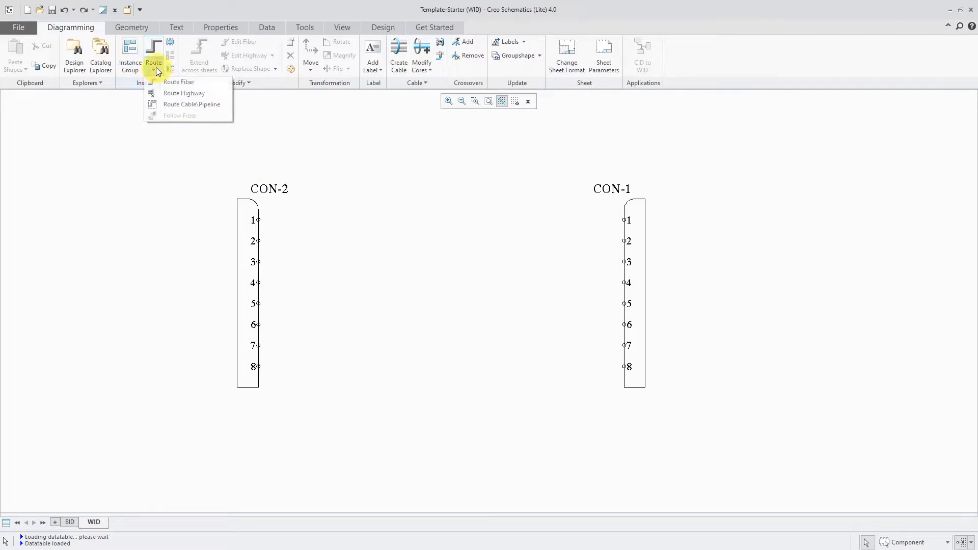
pyautogui.click(167, 84)
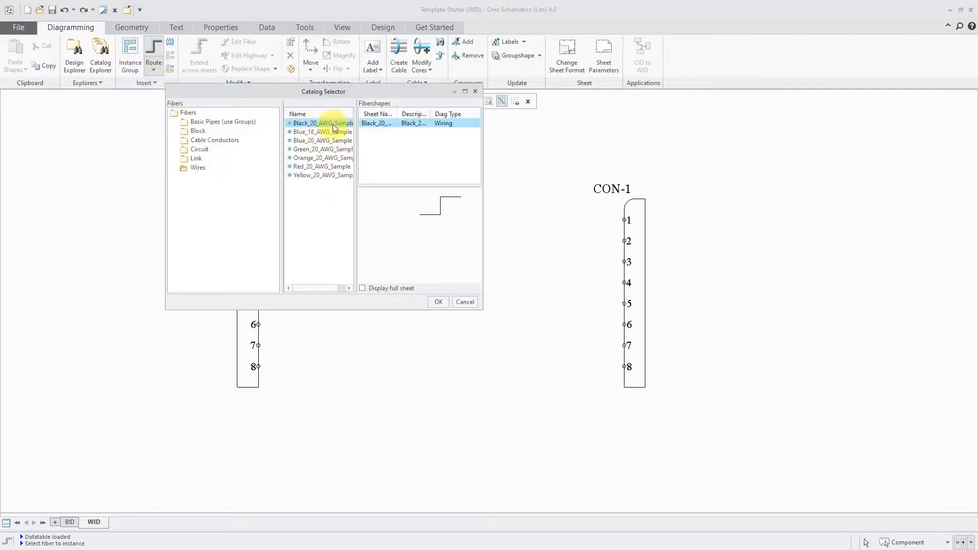
pyautogui.click(438, 304)
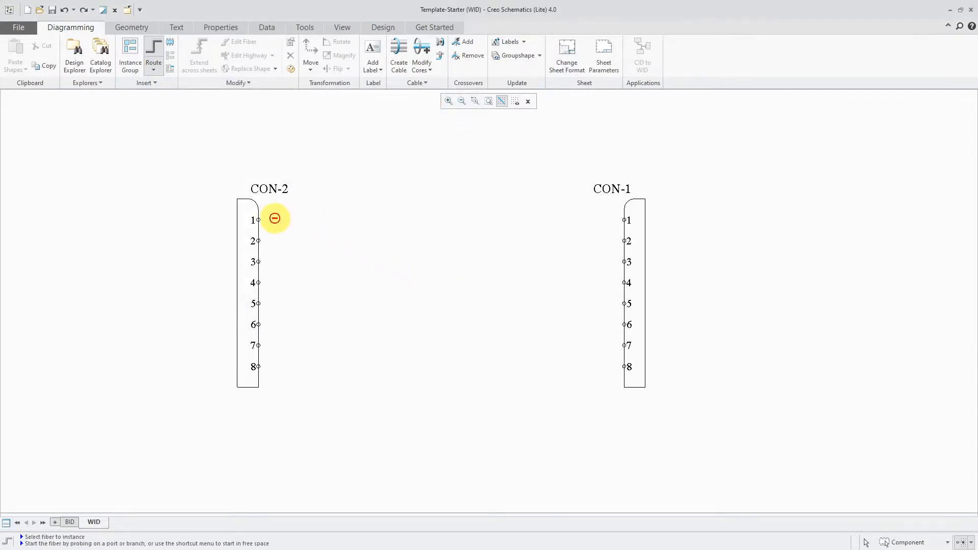
pyautogui.click(262, 220)
pyautogui.click(617, 219)
pyautogui.rightClick(453, 140)
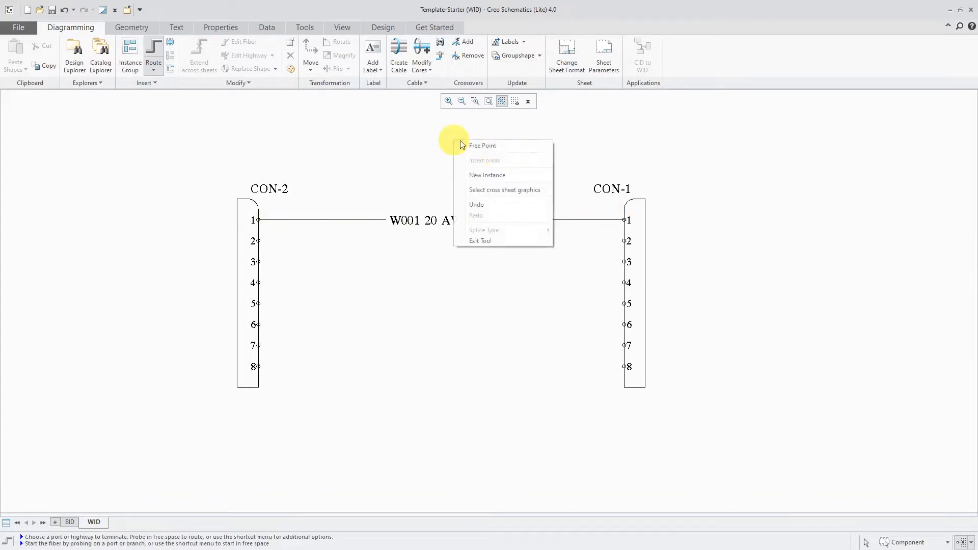
pyautogui.click(496, 241)
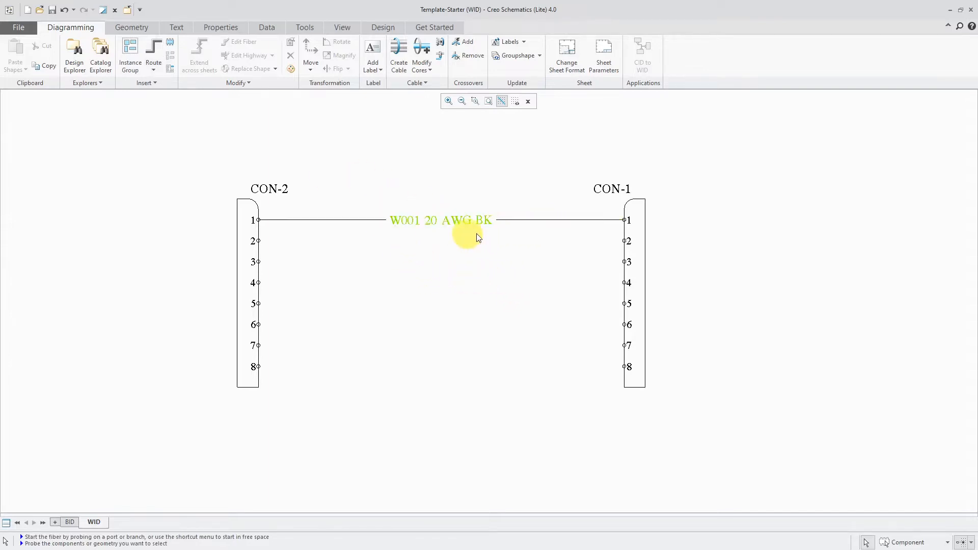
# - Apply the RED-12 spool dataset to the wire between the two connectors, filtering the datasets by color RD
pyautogui.click(536, 220)
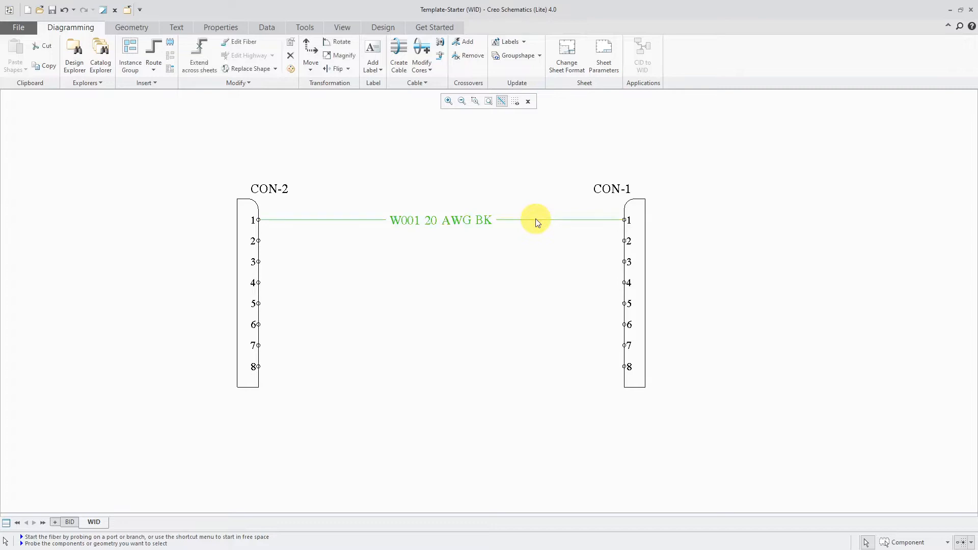
pyautogui.rightClick(536, 220)
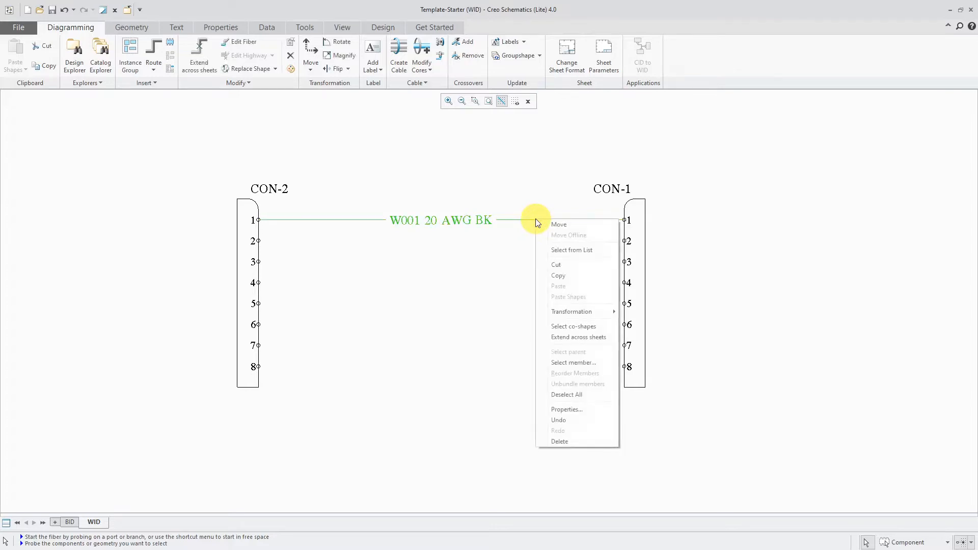
pyautogui.click(572, 410)
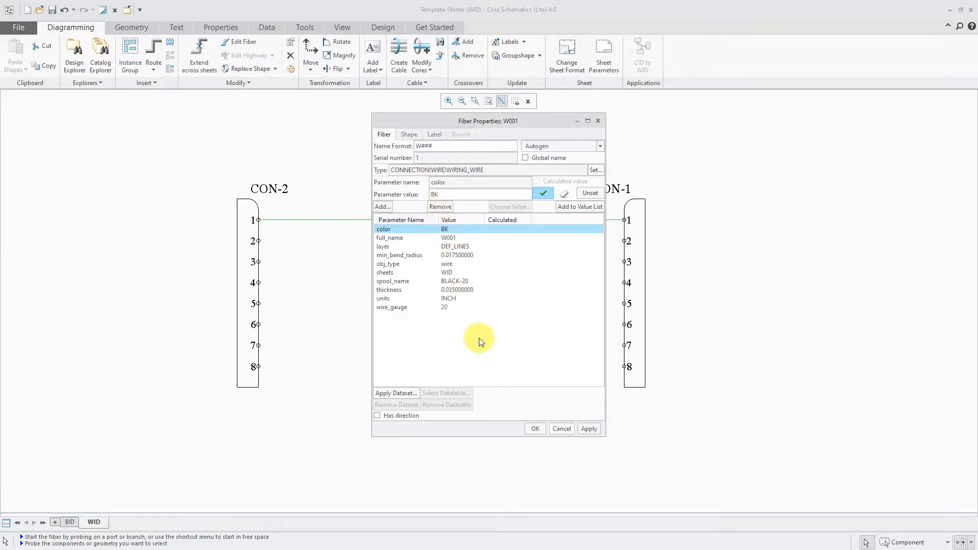
pyautogui.click(397, 395)
pyautogui.moveTo(507, 331); pyautogui.dragTo(252, 202)
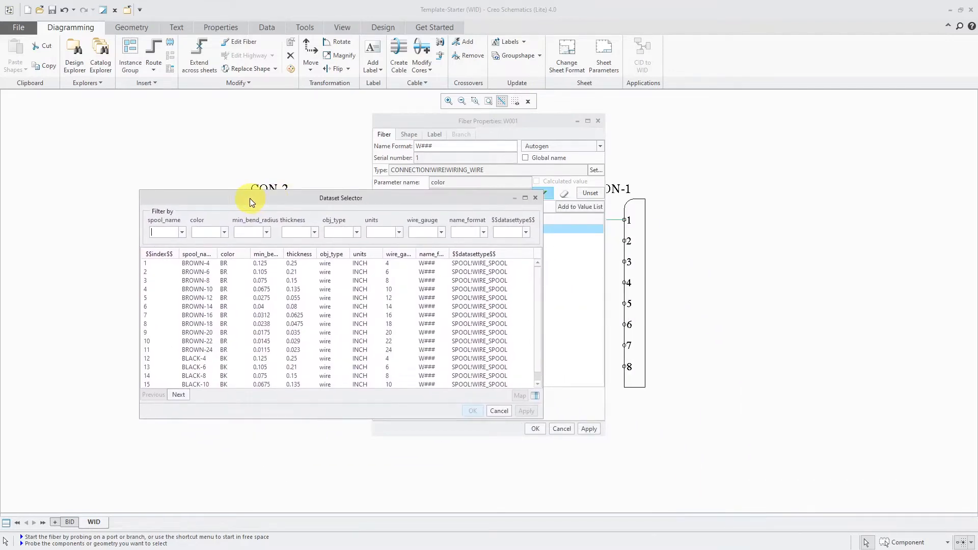
pyautogui.click(225, 233)
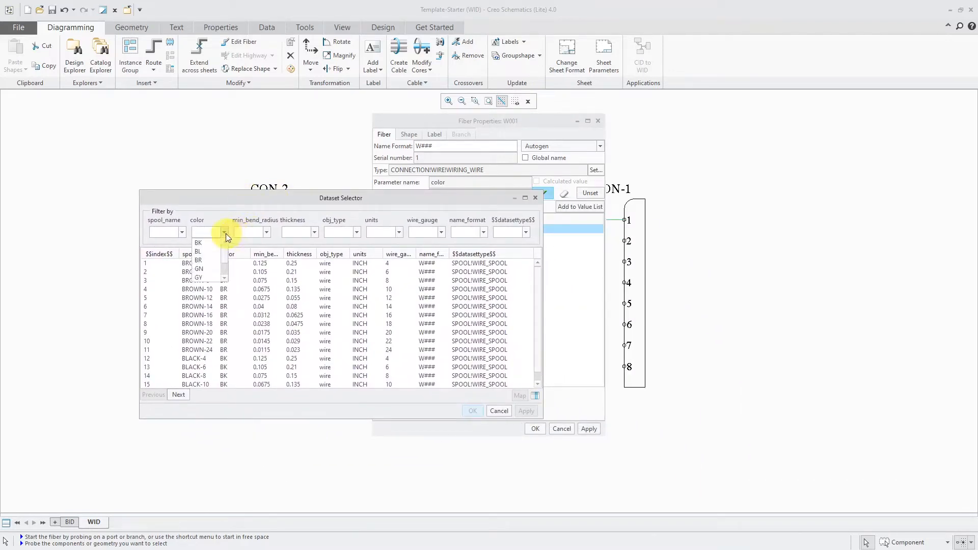
pyautogui.moveTo(224, 255); pyautogui.dragTo(226, 265)
pyautogui.click(207, 270)
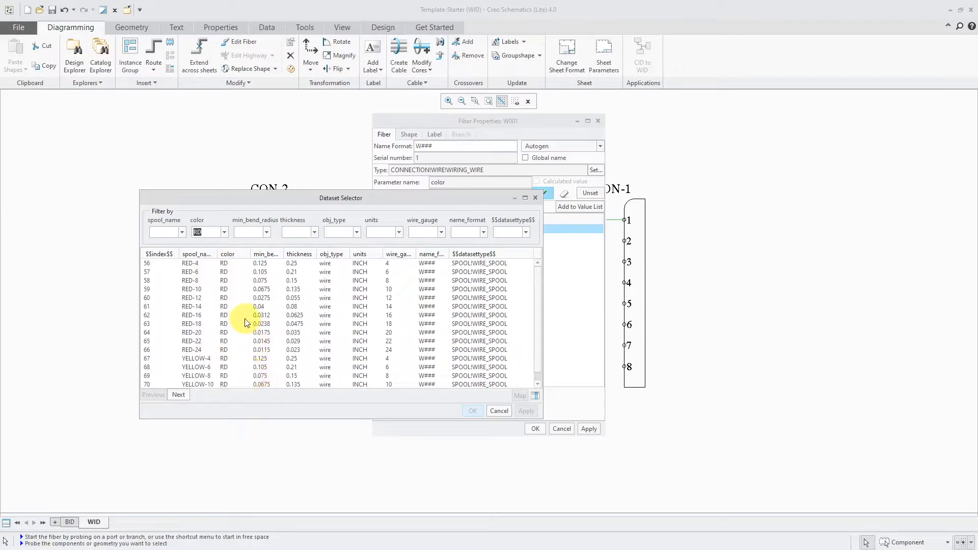
pyautogui.click(203, 298)
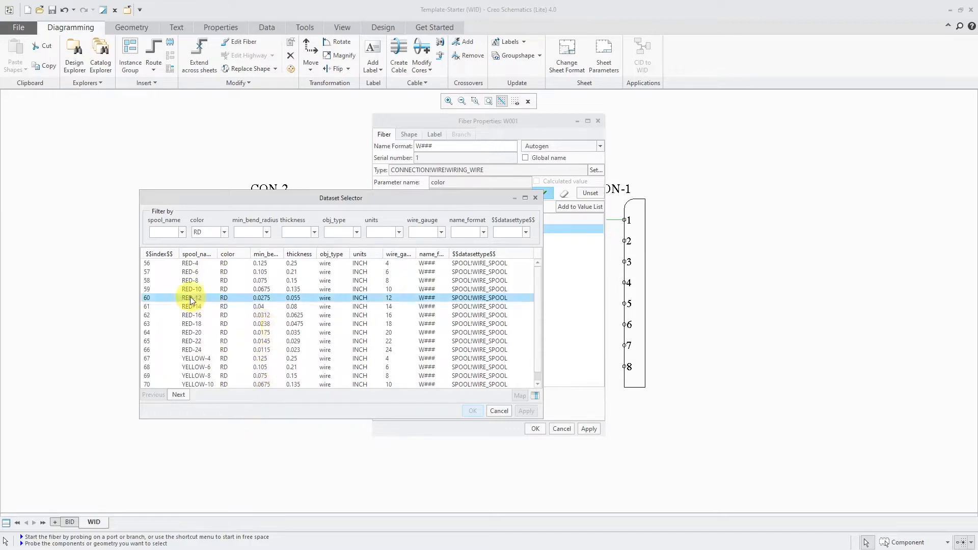
pyautogui.click(475, 411)
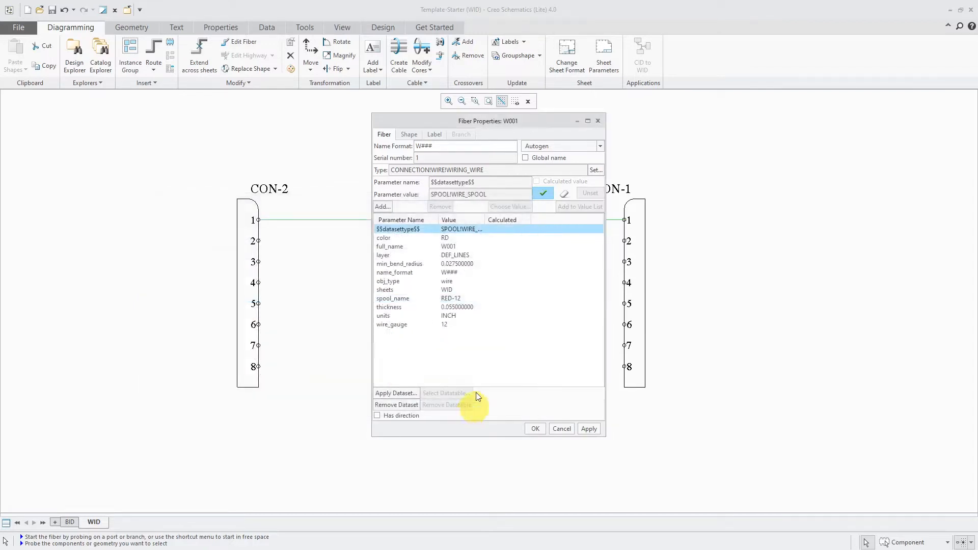
pyautogui.click(534, 429)
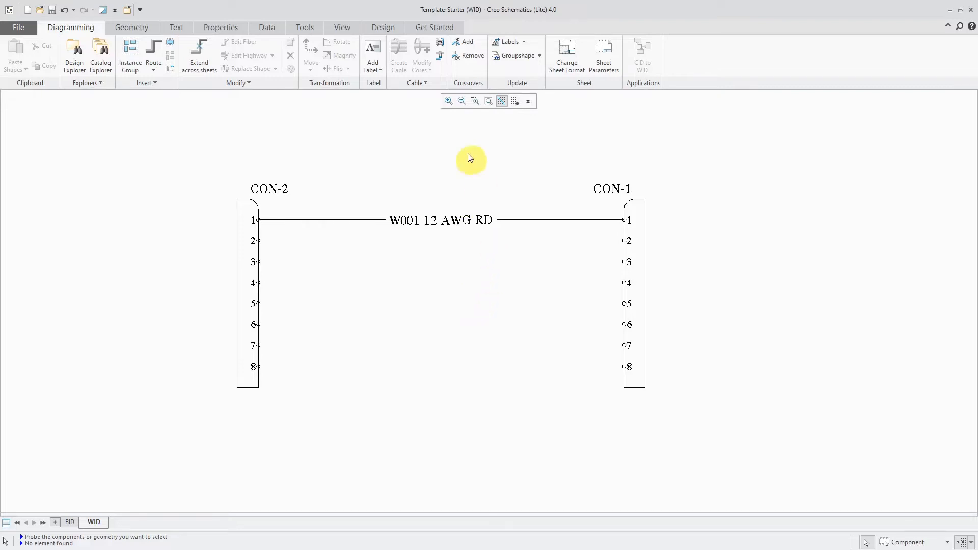
# - Open the Datatable Explorer and examine the 3-Cond_DT datatable among the 3_conductor cables
pyautogui.click(445, 29)
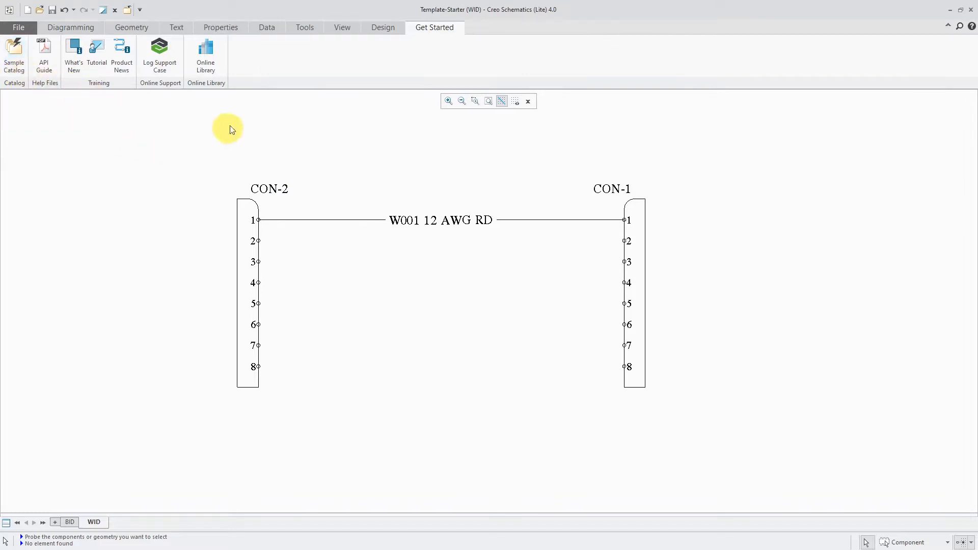
pyautogui.click(388, 29)
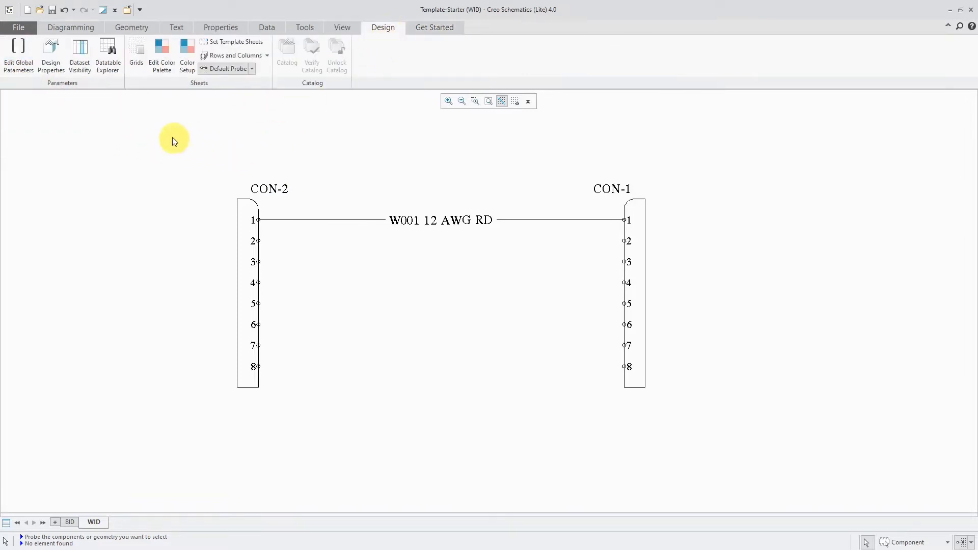
pyautogui.click(111, 69)
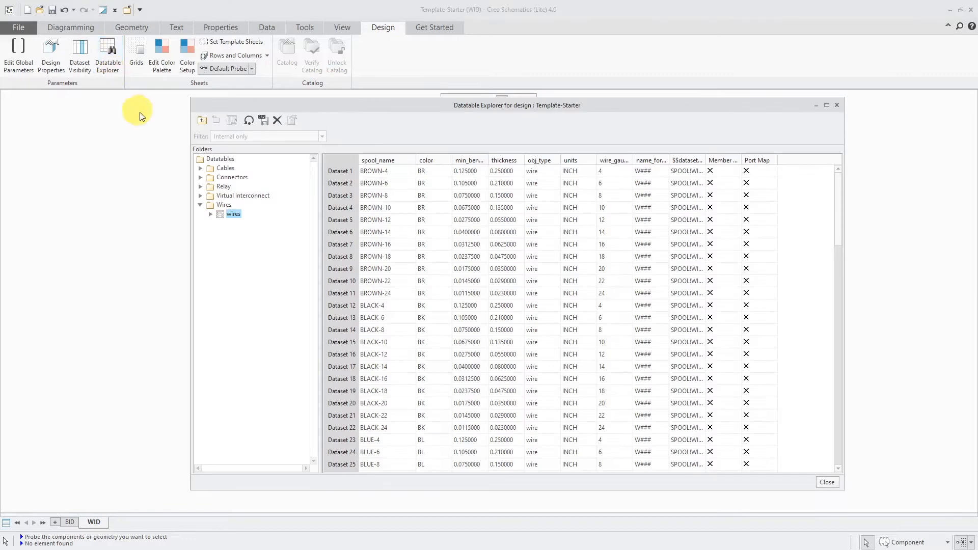
pyautogui.click(201, 169)
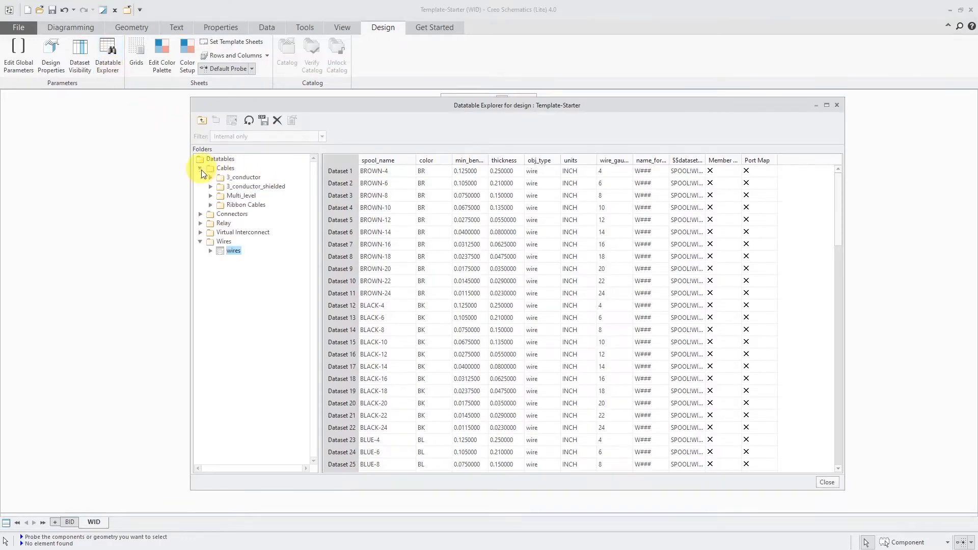
pyautogui.click(246, 177)
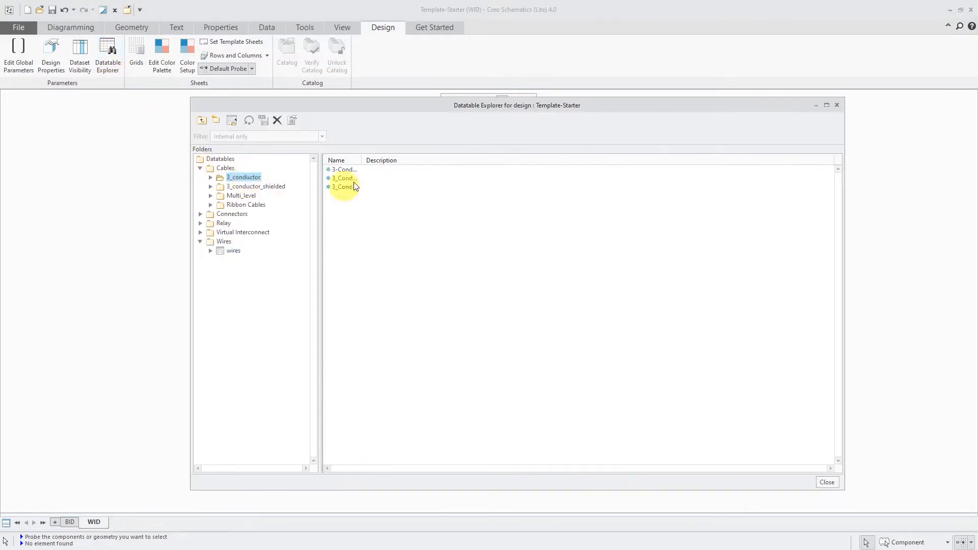
pyautogui.click(210, 178)
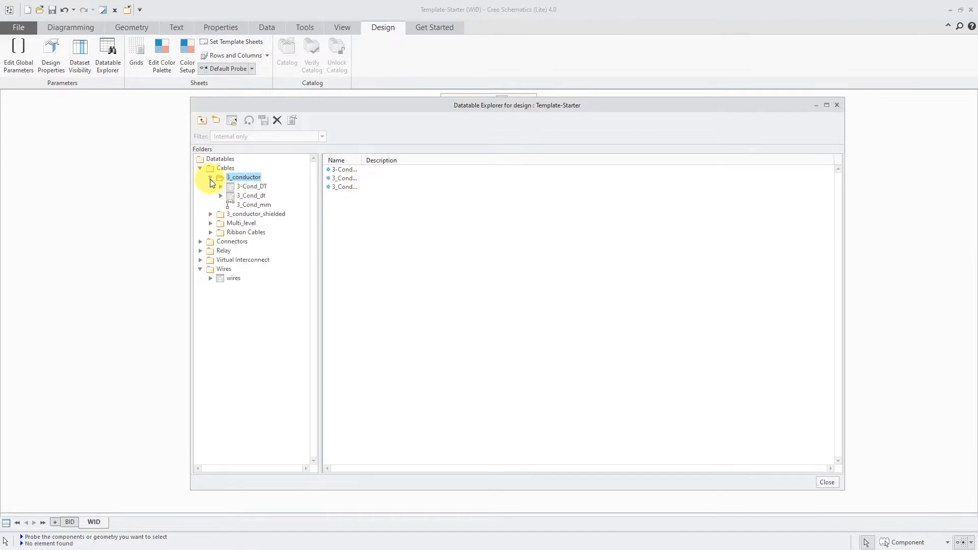
pyautogui.click(256, 187)
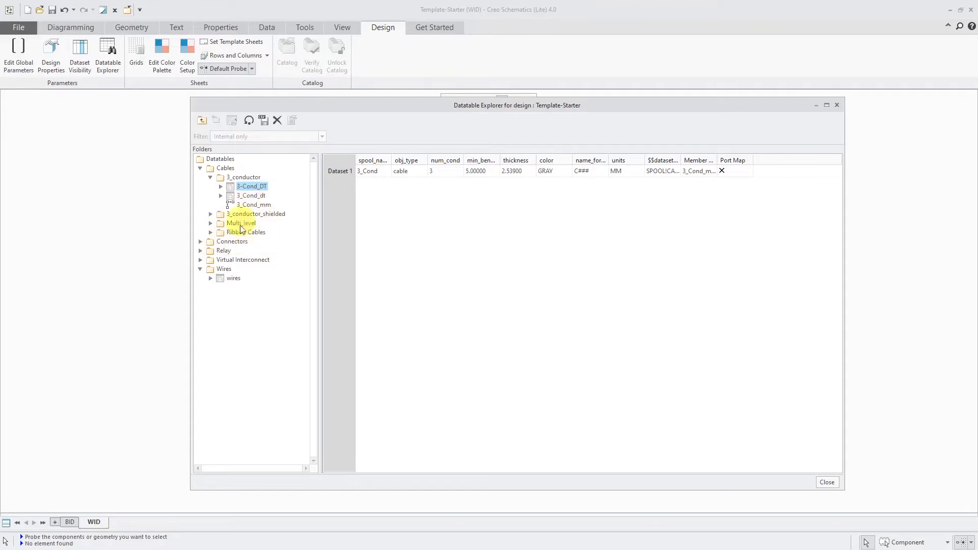
# - Examine the demodb_connectors datatable, widening its description column to read the full text
pyautogui.click(200, 242)
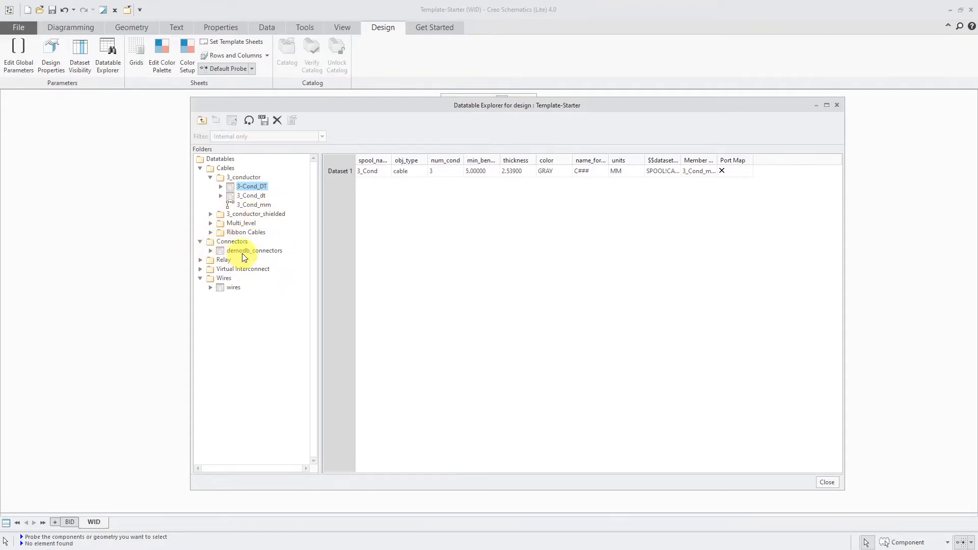
pyautogui.click(243, 252)
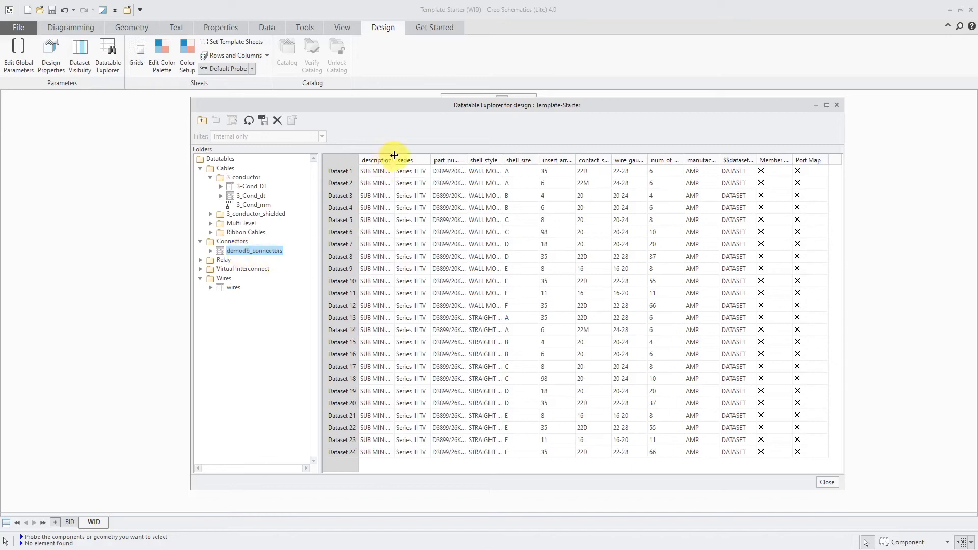
pyautogui.moveTo(405, 159); pyautogui.dragTo(498, 152)
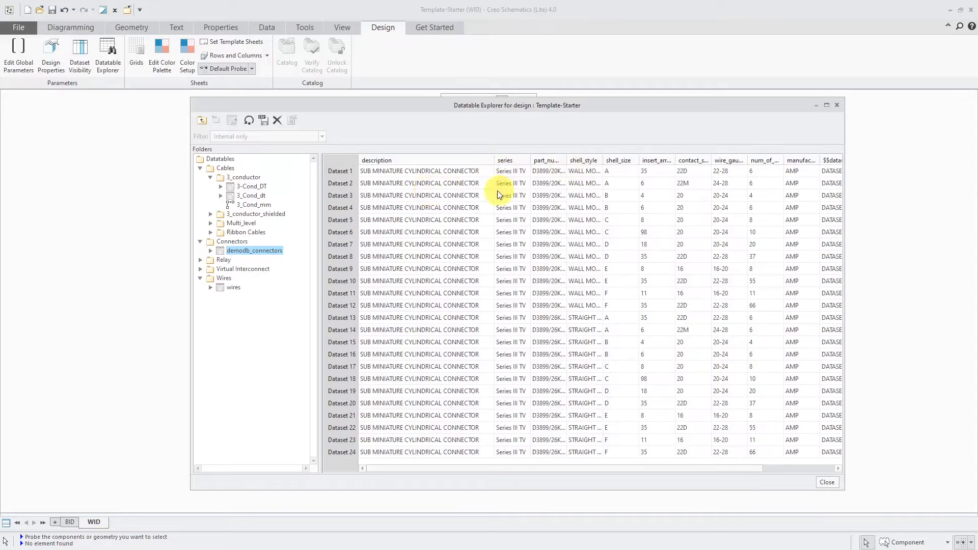
# - Look through the Relay and Virtual Interconnect folders and view the 5012C_DT cable datatable
pyautogui.click(201, 260)
pyautogui.click(200, 325)
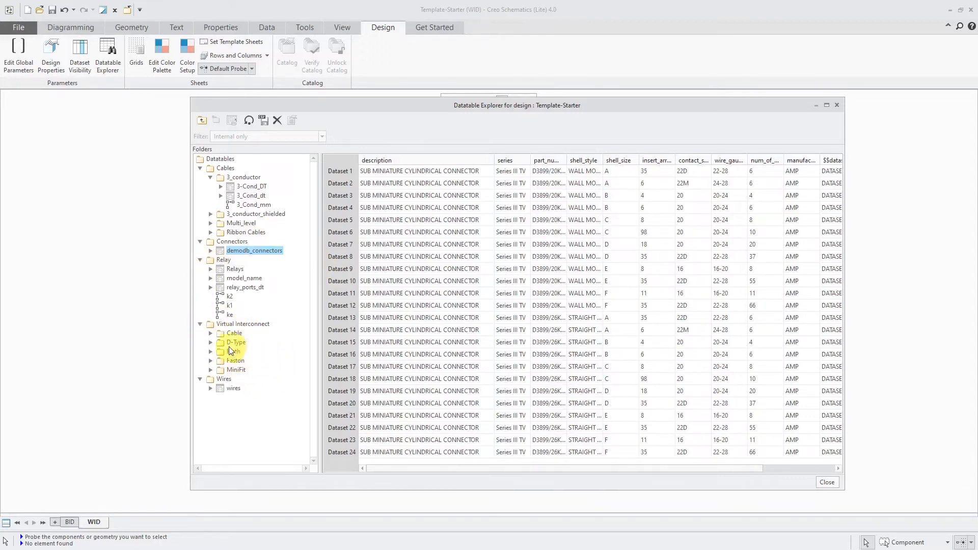
pyautogui.click(210, 334)
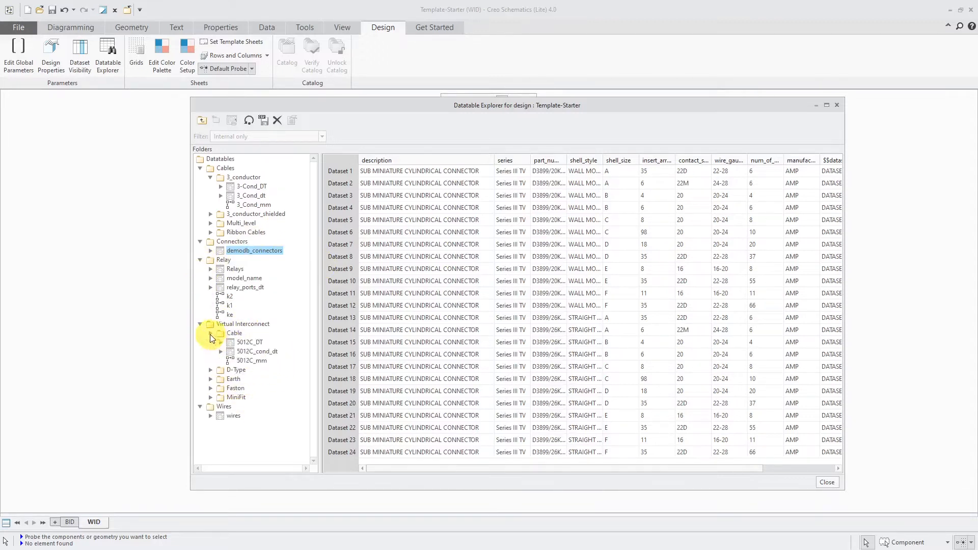
pyautogui.click(247, 344)
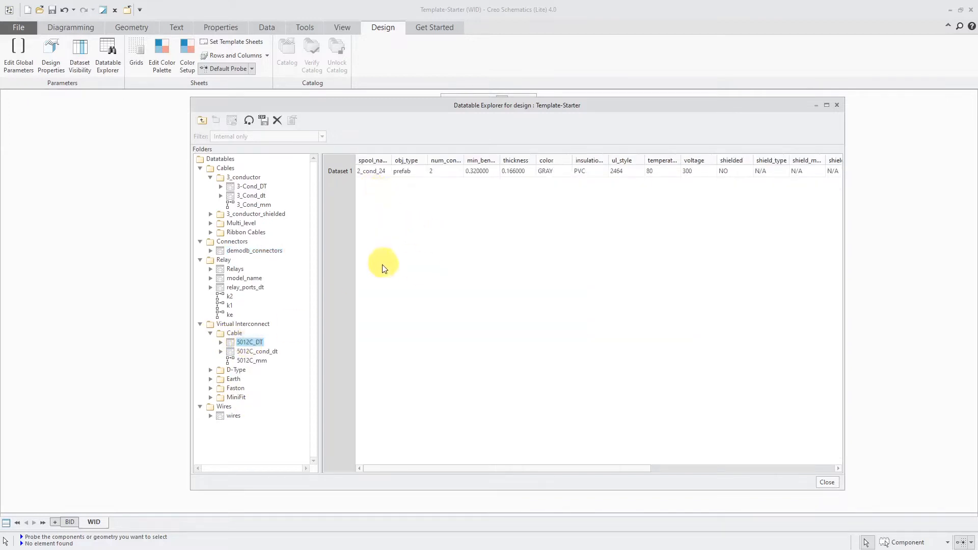
# - Review the wires datatable through its last dataset, with the spool_name column widened
pyautogui.click(234, 416)
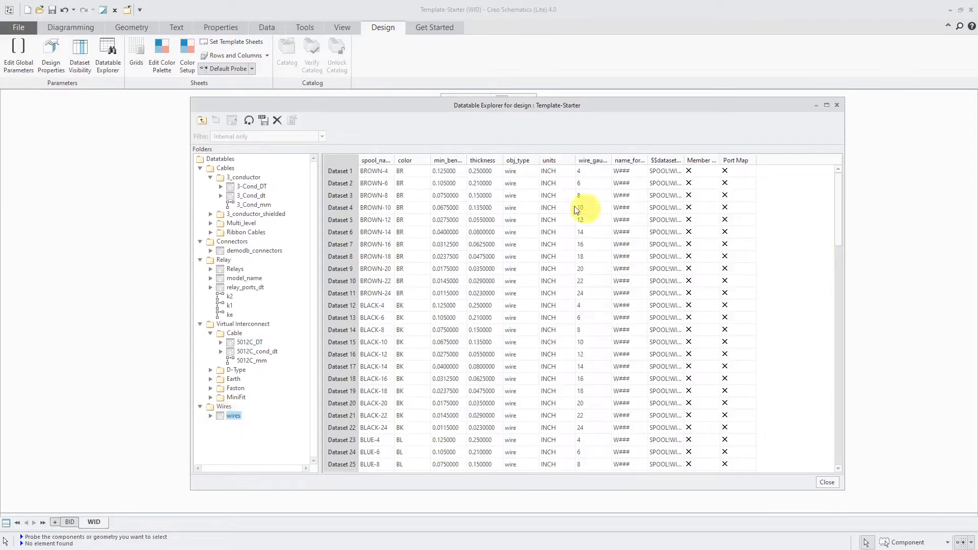
pyautogui.moveTo(396, 155); pyautogui.dragTo(429, 159)
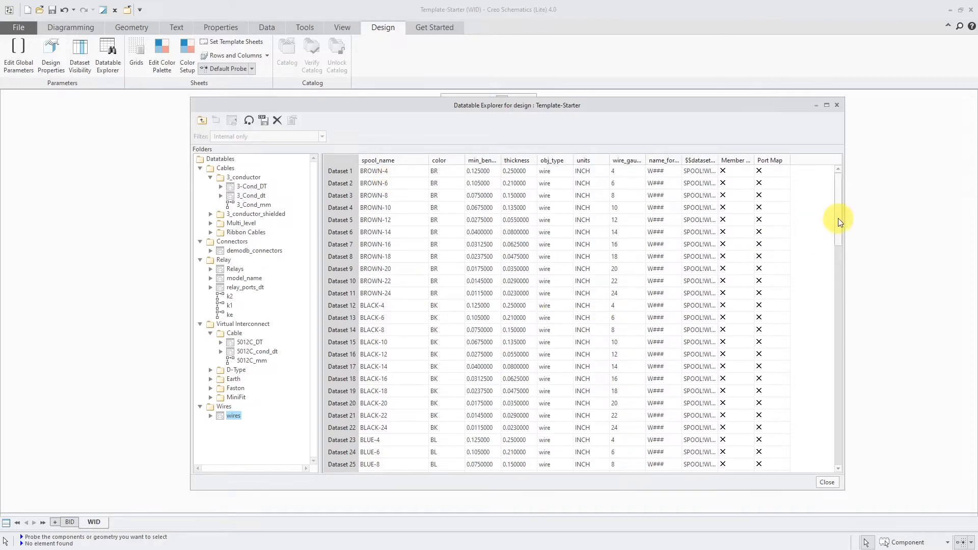
pyautogui.moveTo(838, 219); pyautogui.dragTo(789, 448)
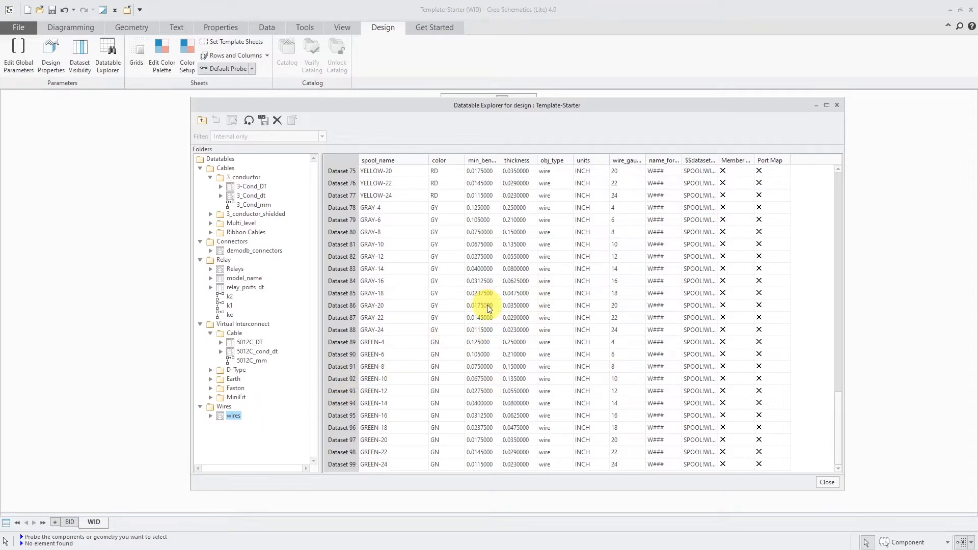
# - Save the wires datatable to the Desktop directory
pyautogui.rightClick(236, 420)
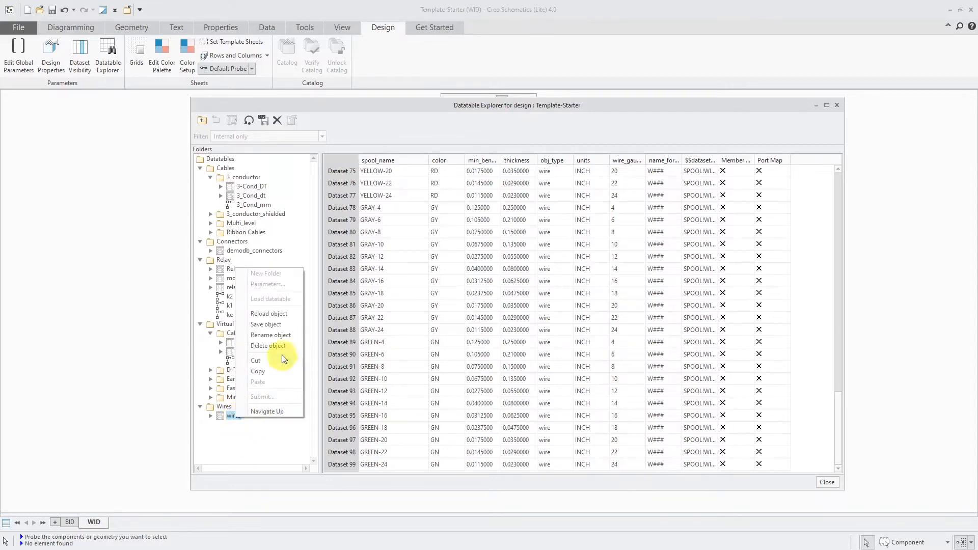
pyautogui.click(281, 329)
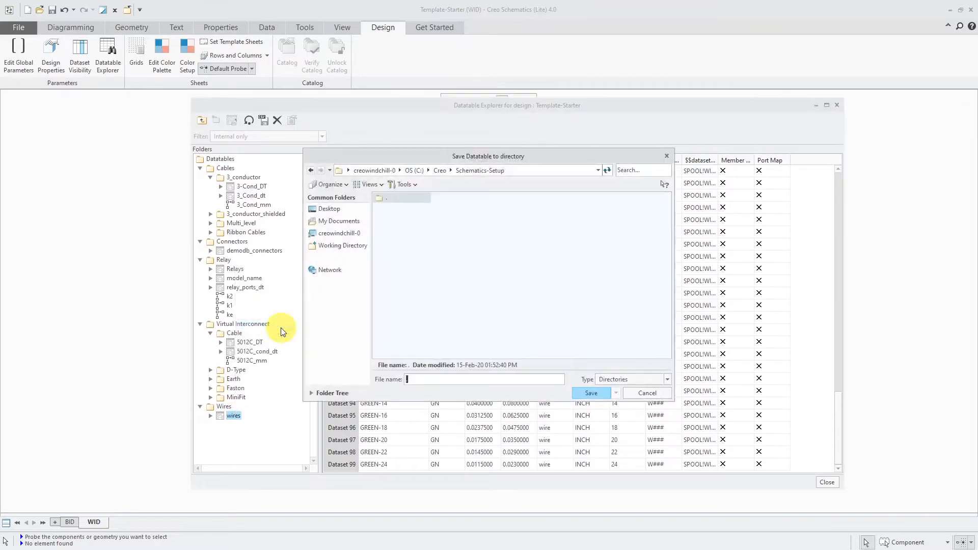
pyautogui.click(332, 211)
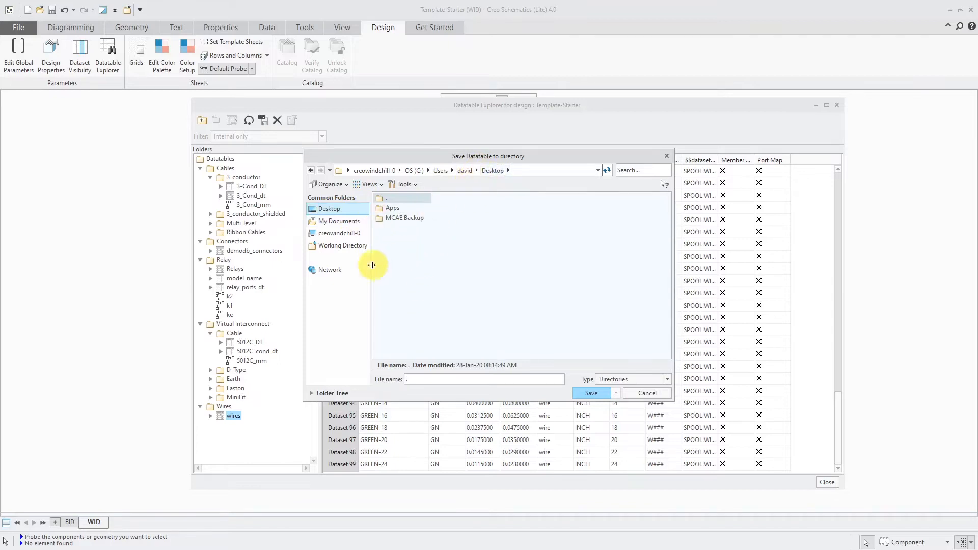
pyautogui.click(410, 380)
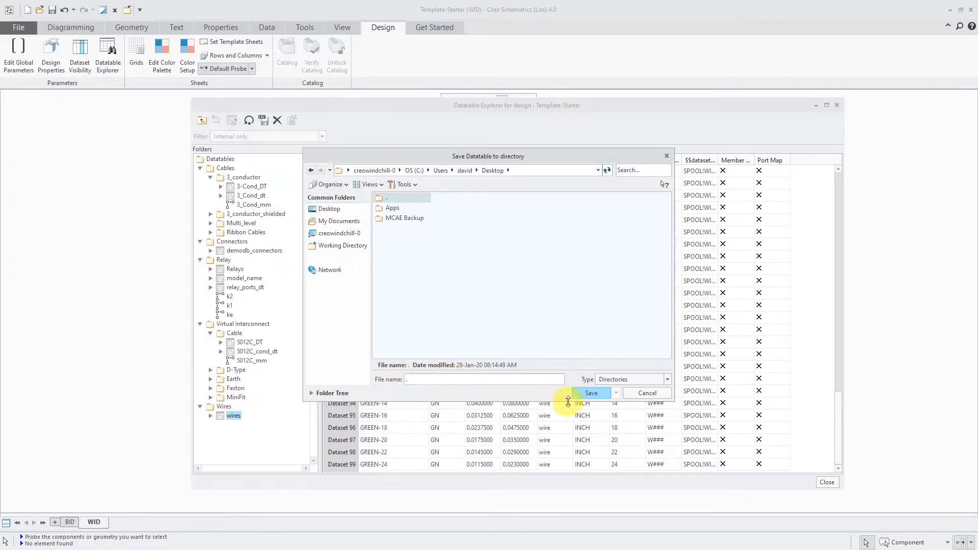
pyautogui.click(595, 392)
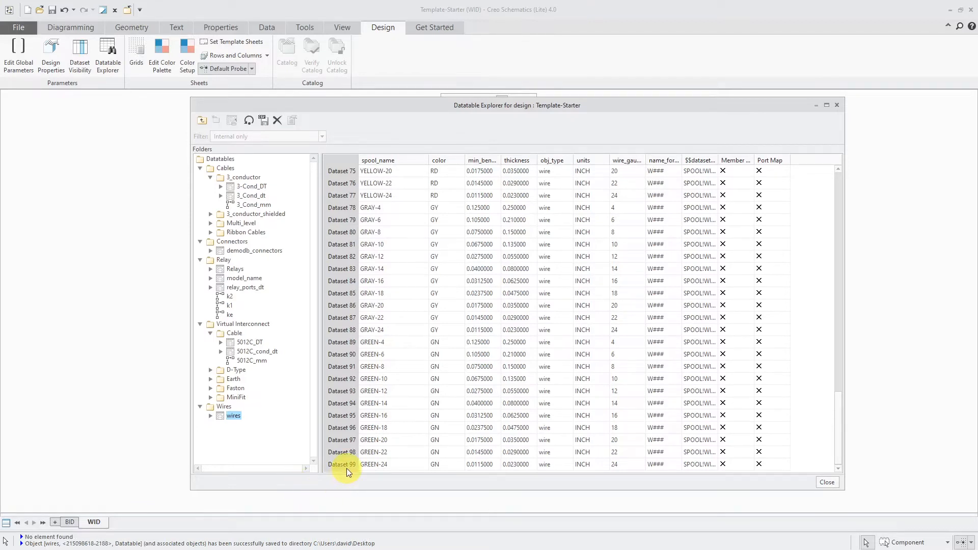
# - Close the Datatable Explorer and examine the column headers on the Schematics Export sheet of Wires Datatables.xlsx in Excel
pyautogui.click(827, 482)
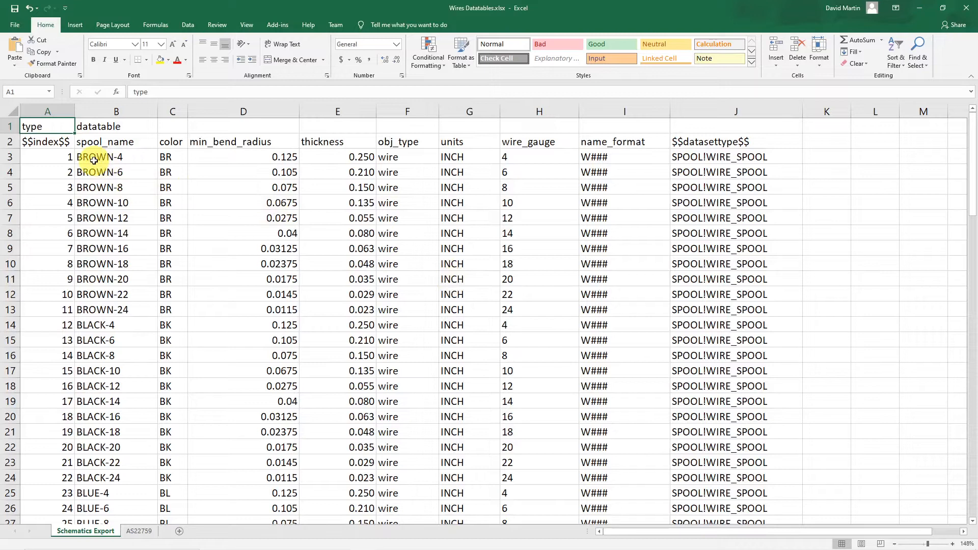
pyautogui.click(120, 142)
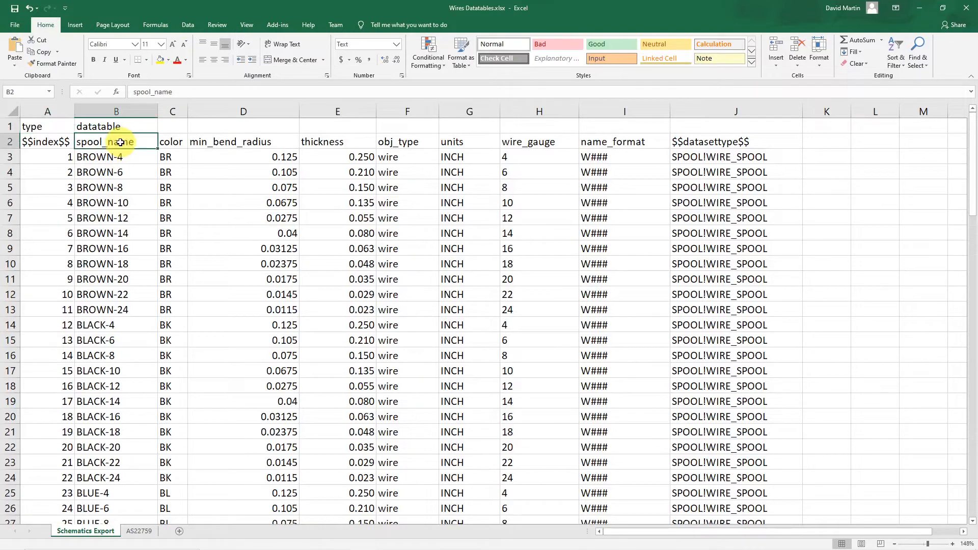
pyautogui.click(307, 142)
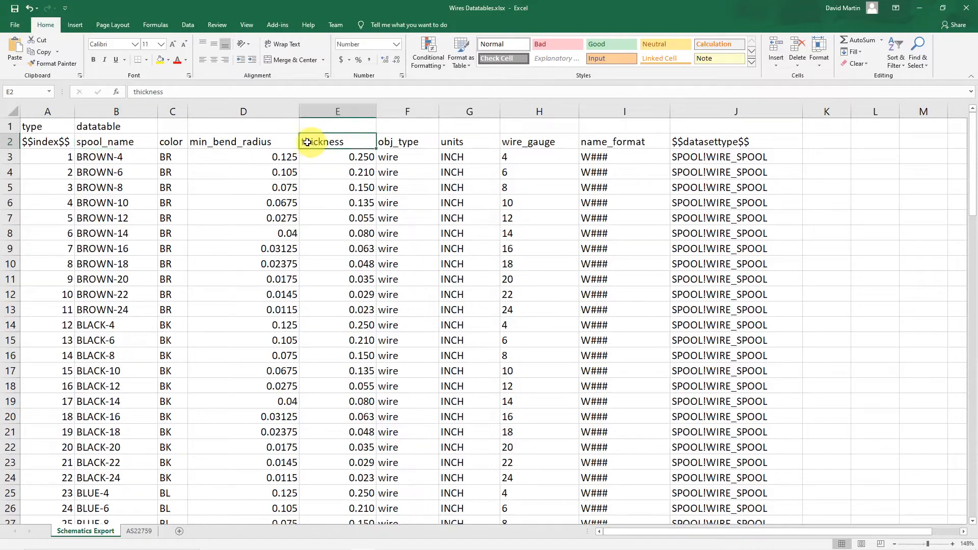
pyautogui.click(256, 142)
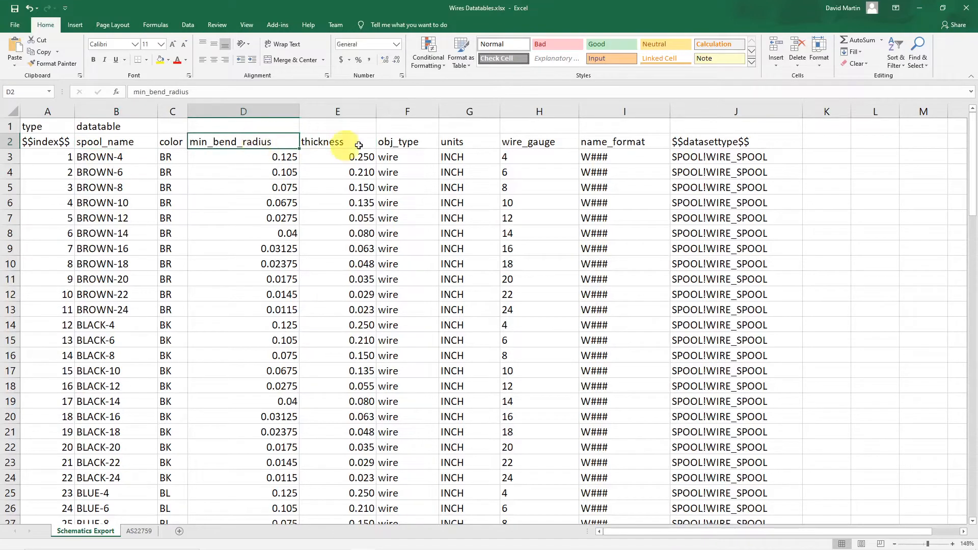
pyautogui.click(403, 144)
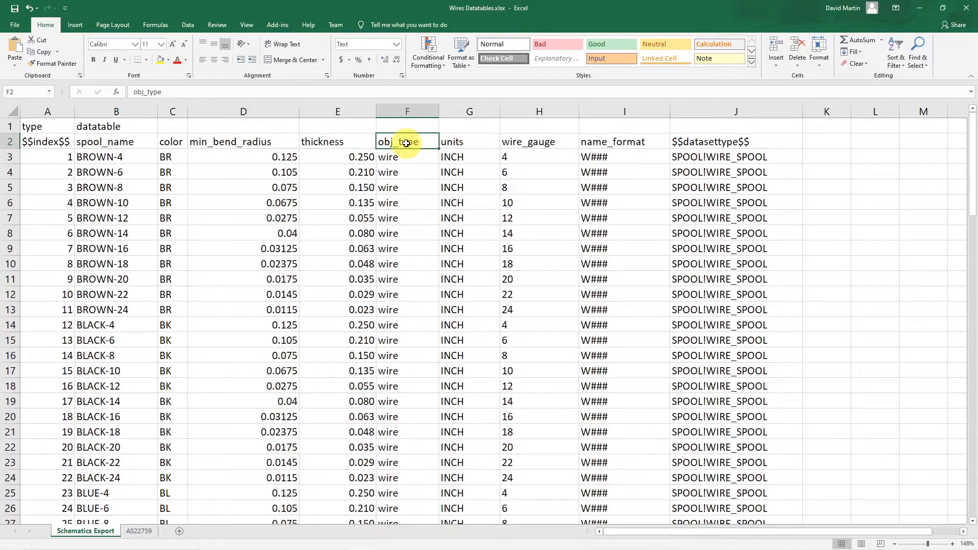
pyautogui.click(474, 143)
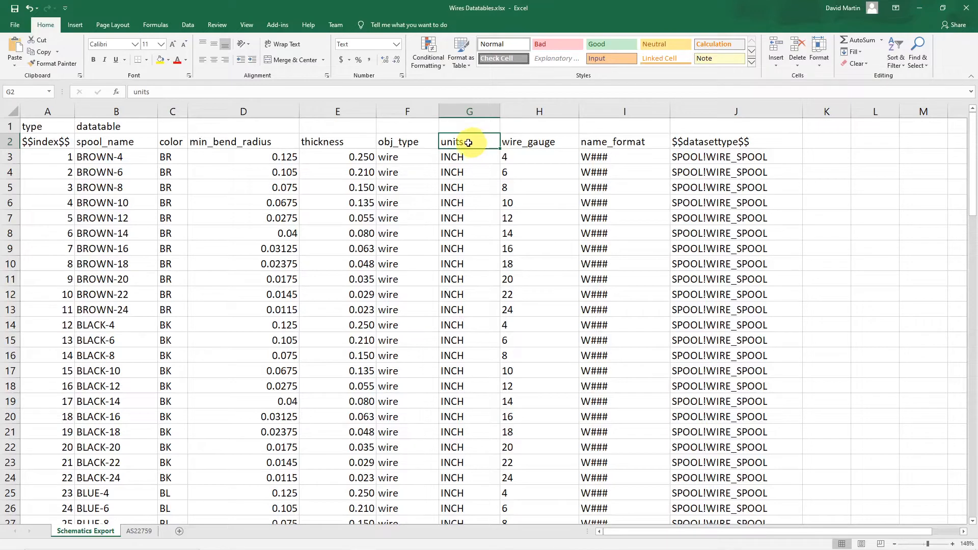
pyautogui.click(55, 143)
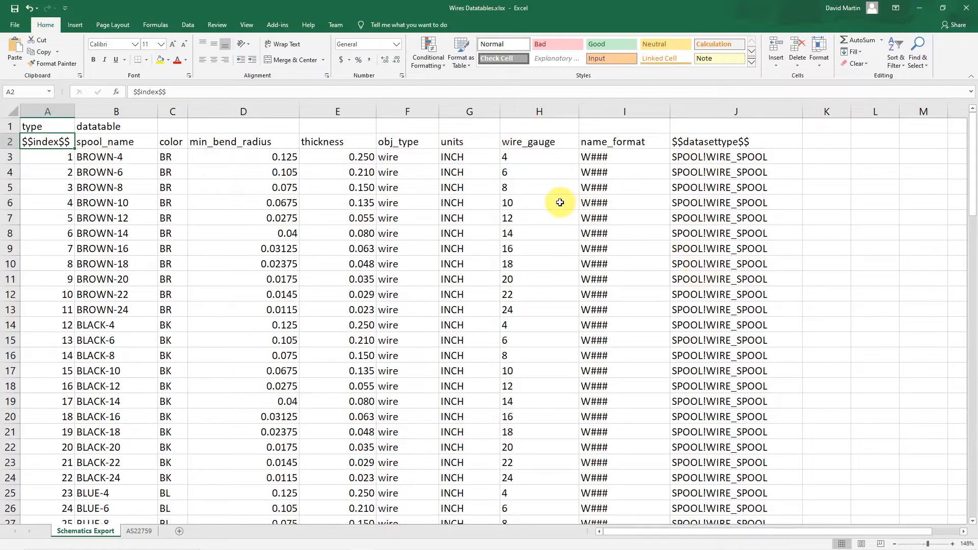
pyautogui.click(175, 141)
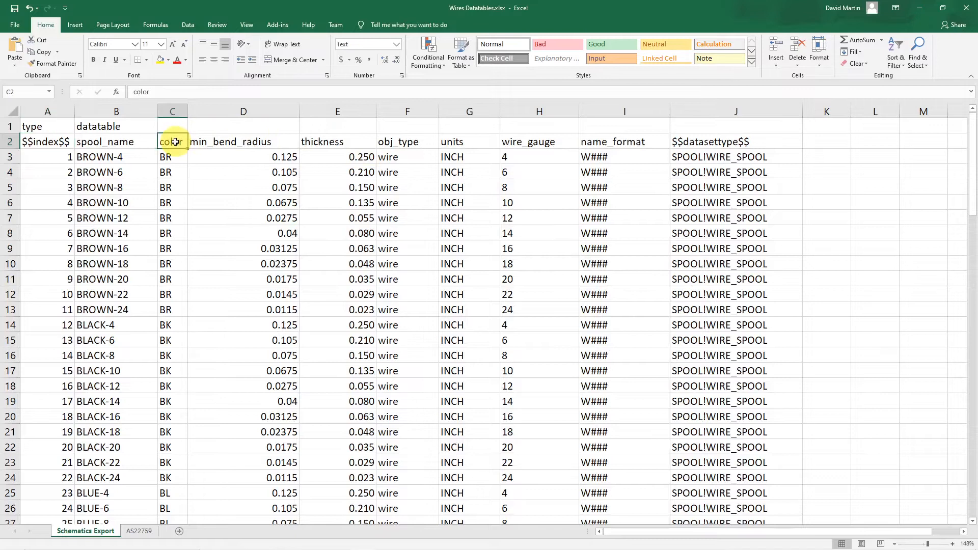
pyautogui.click(544, 142)
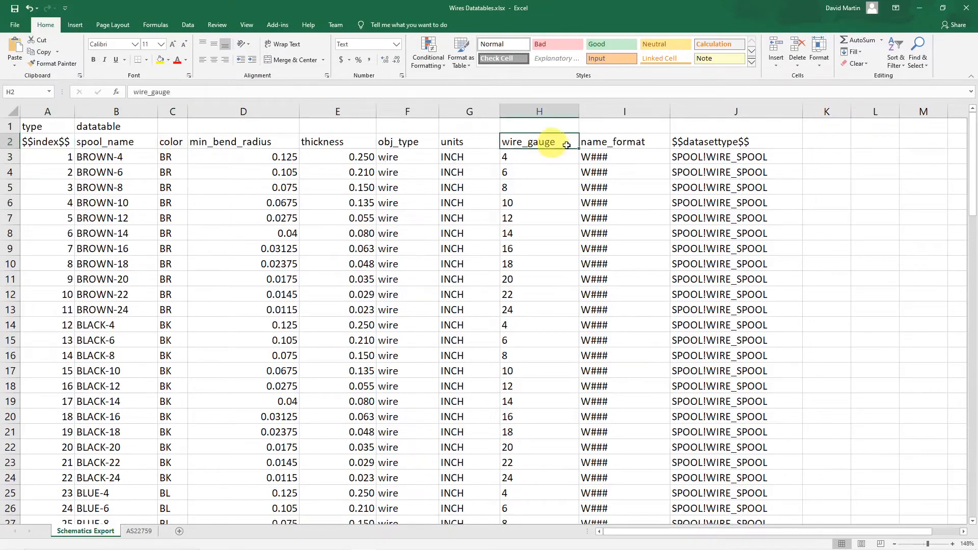
pyautogui.click(624, 143)
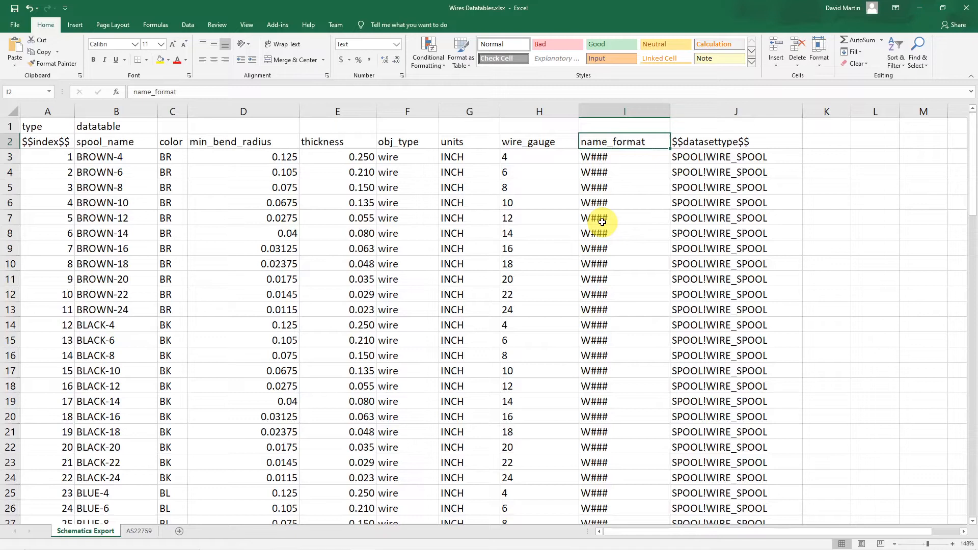
# - Examine the thickness, min_bend_radius, wire_gauge and color values of the BROWN-4 spool
pyautogui.click(352, 158)
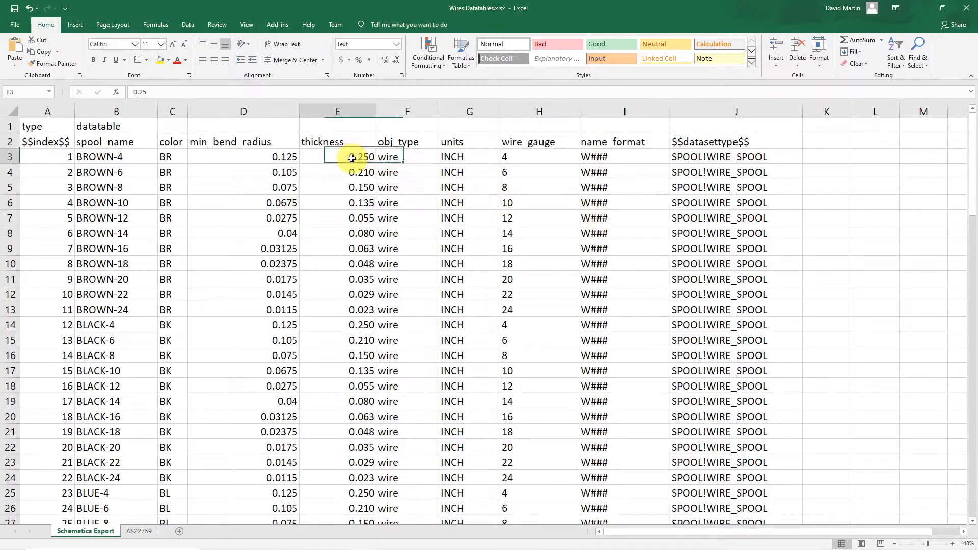
pyautogui.click(248, 157)
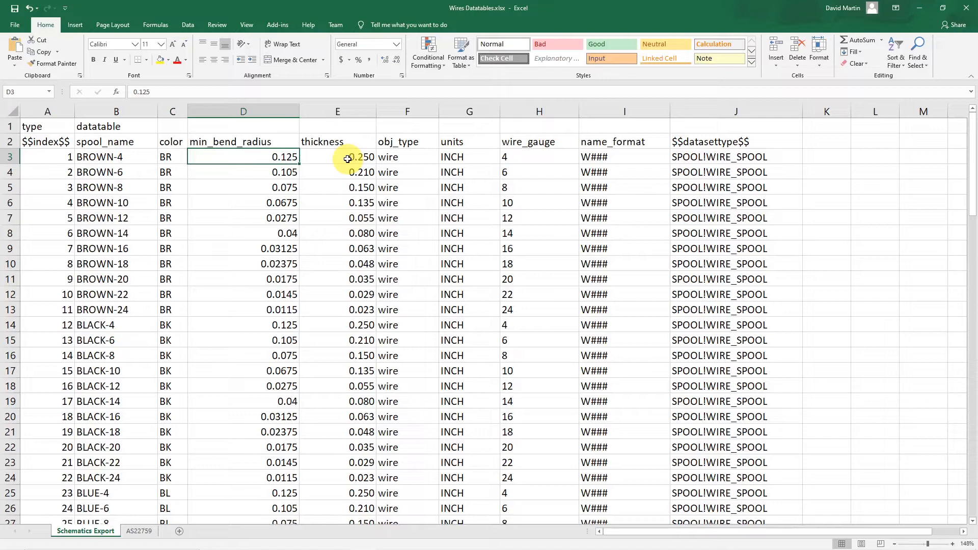
pyautogui.click(347, 160)
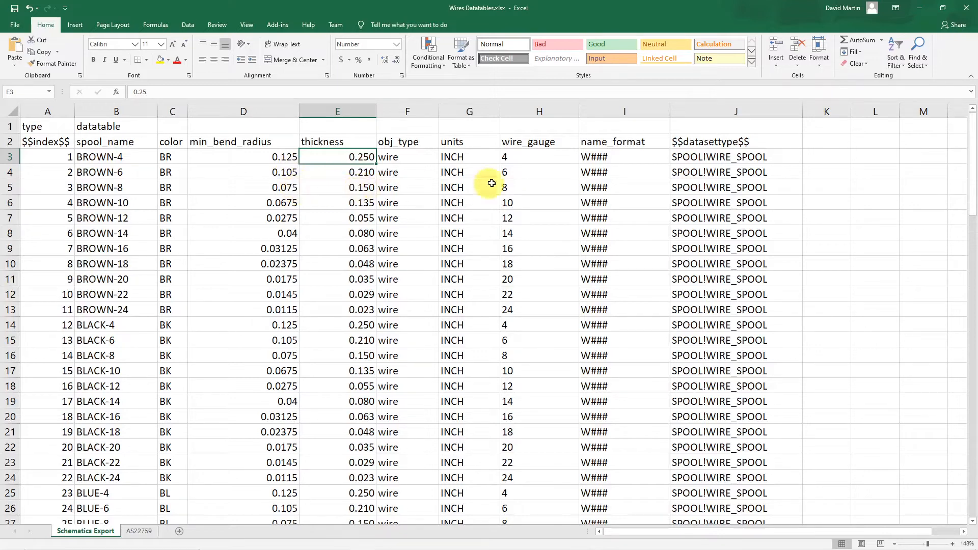
pyautogui.click(520, 160)
pyautogui.click(335, 159)
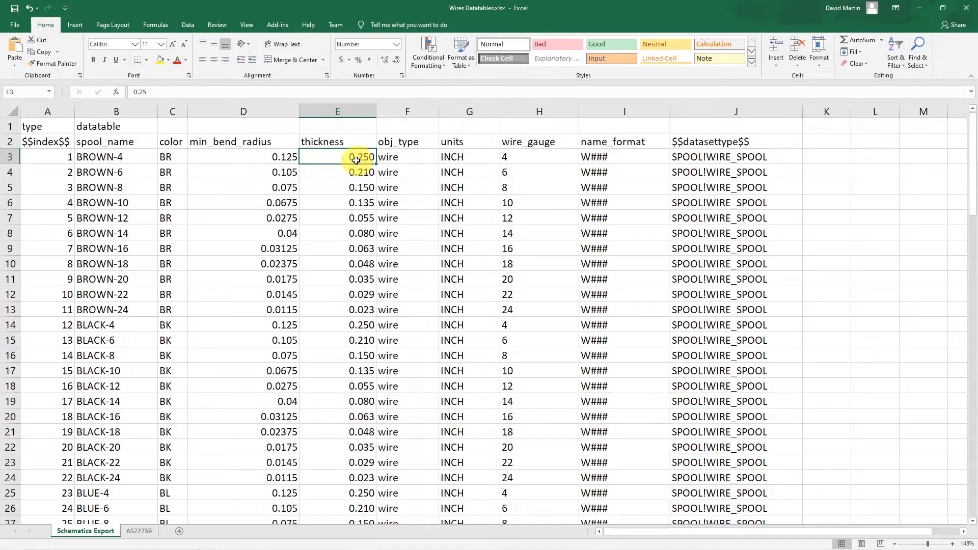
pyautogui.click(176, 160)
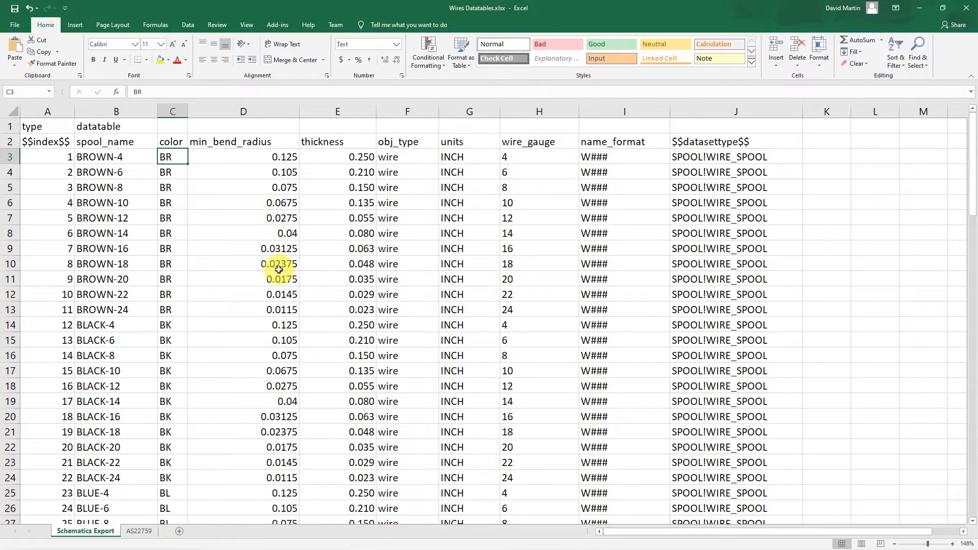
# - Look through the AS22759 sheet at 100% zoom down to its last spool row
pyautogui.click(145, 530)
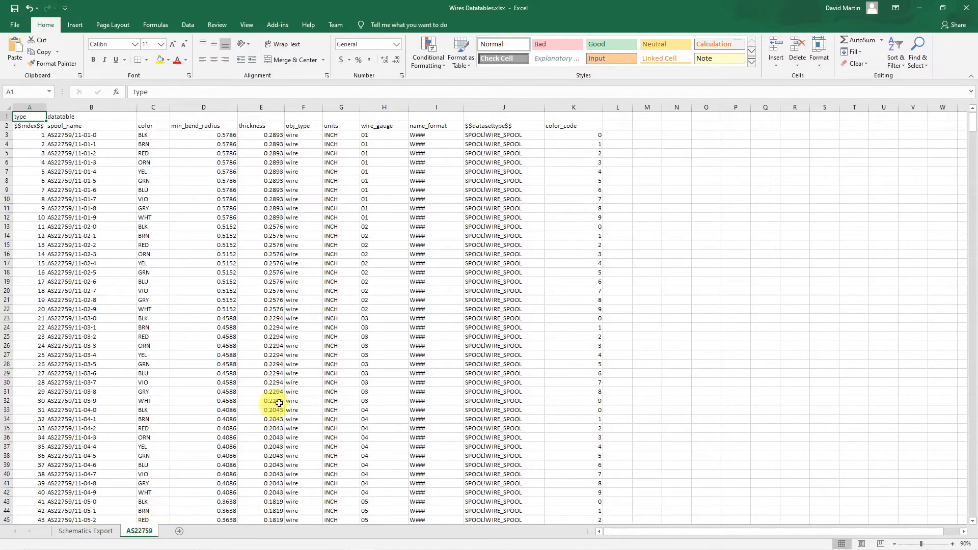
pyautogui.click(953, 545)
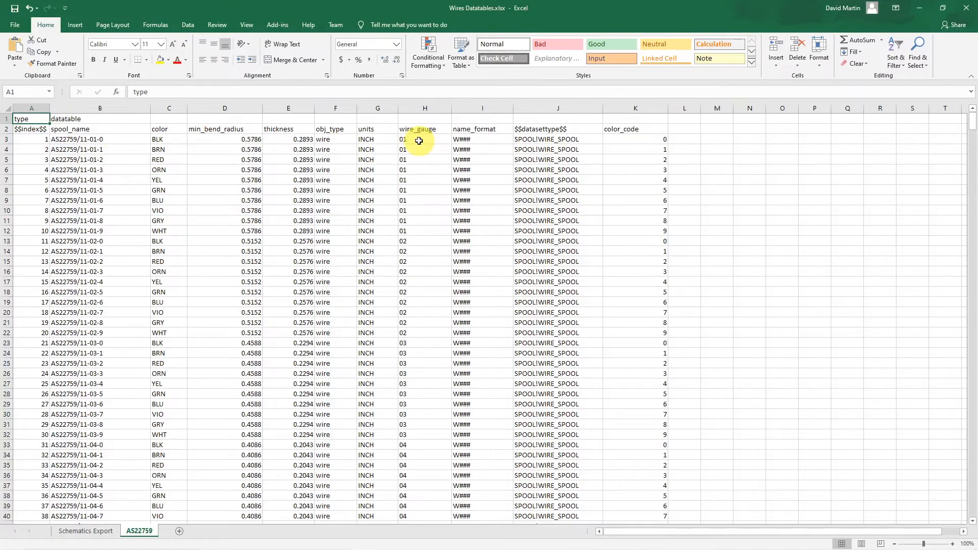
pyautogui.scroll(-10, 433, 173)
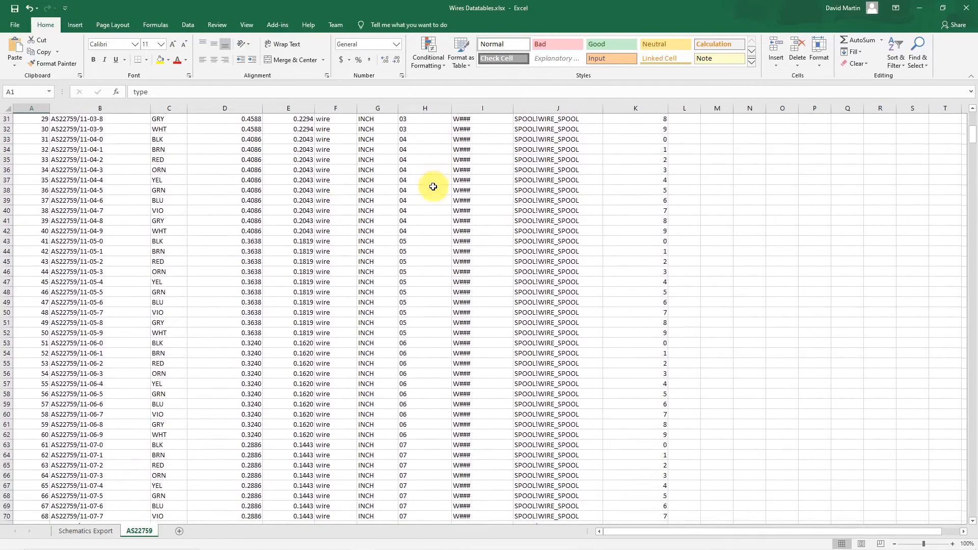
pyautogui.scroll(-10, 433, 187)
pyautogui.moveTo(971, 155); pyautogui.dragTo(404, 302)
pyautogui.scroll(7, 404, 298)
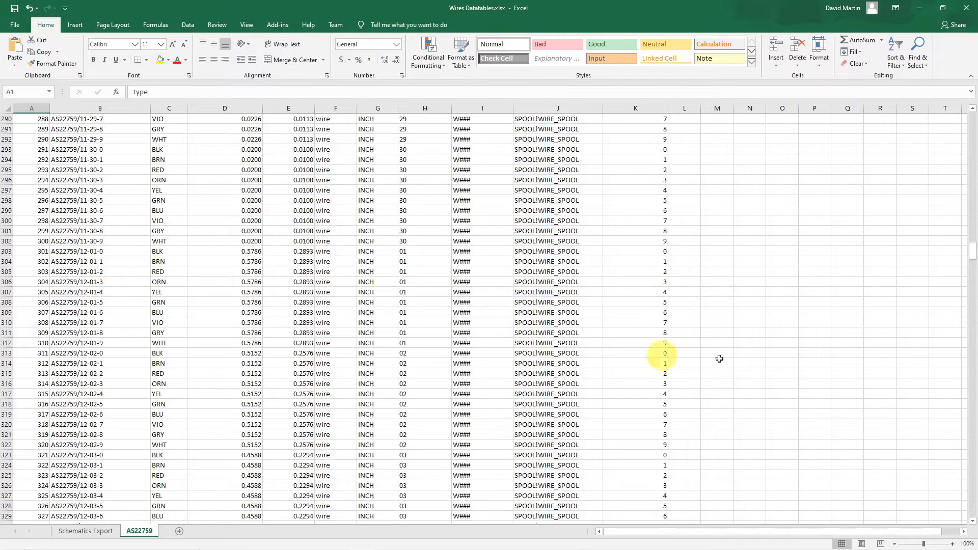
pyautogui.moveTo(972, 252); pyautogui.dragTo(943, 395)
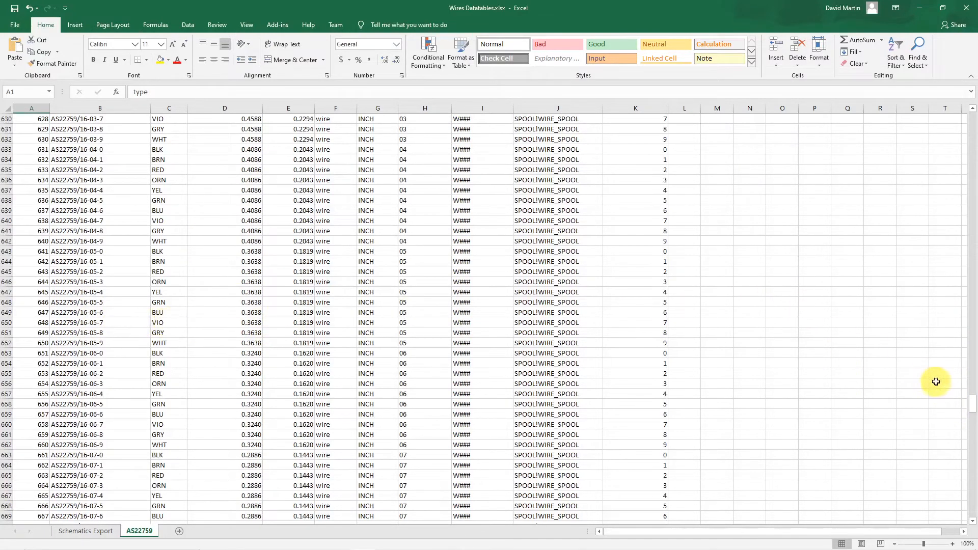
pyautogui.moveTo(973, 405); pyautogui.dragTo(960, 428)
pyautogui.scroll(-10, 955, 428)
pyautogui.scroll(-10, 929, 408)
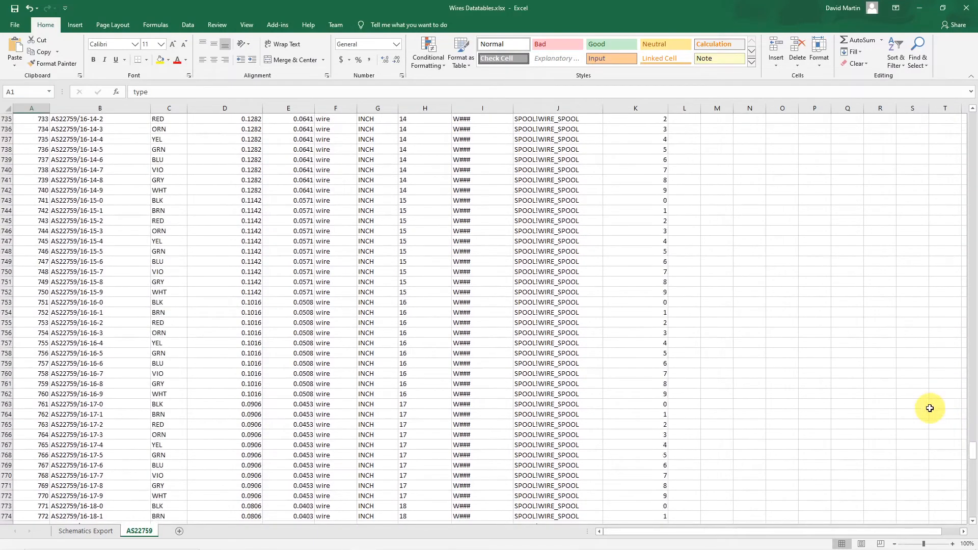
pyautogui.click(973, 501)
pyautogui.click(973, 501)
pyautogui.moveTo(974, 494); pyautogui.dragTo(972, 514)
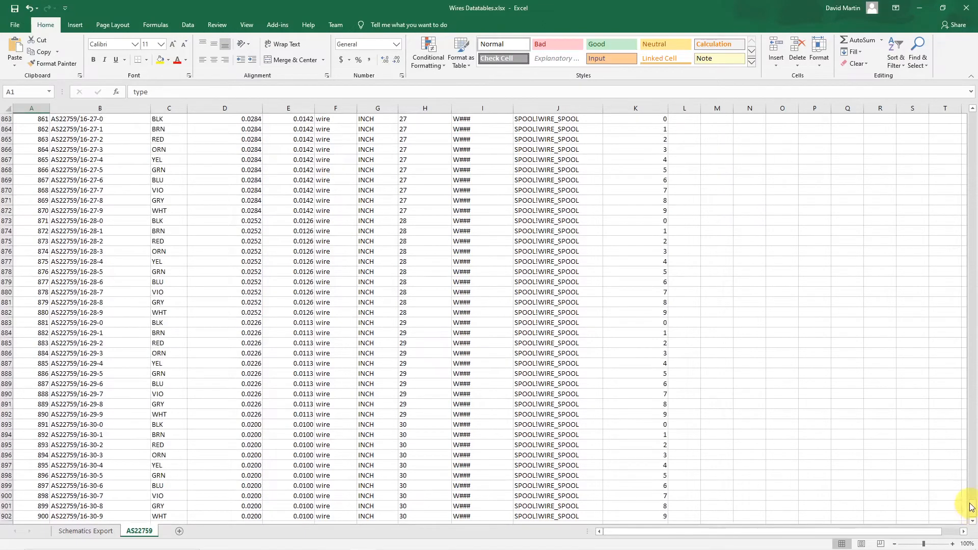
# - Inspect the formulas behind the spool_name and min_bend_radius of the first spool on the AS22759 sheet
pyautogui.moveTo(974, 511); pyautogui.dragTo(963, 120)
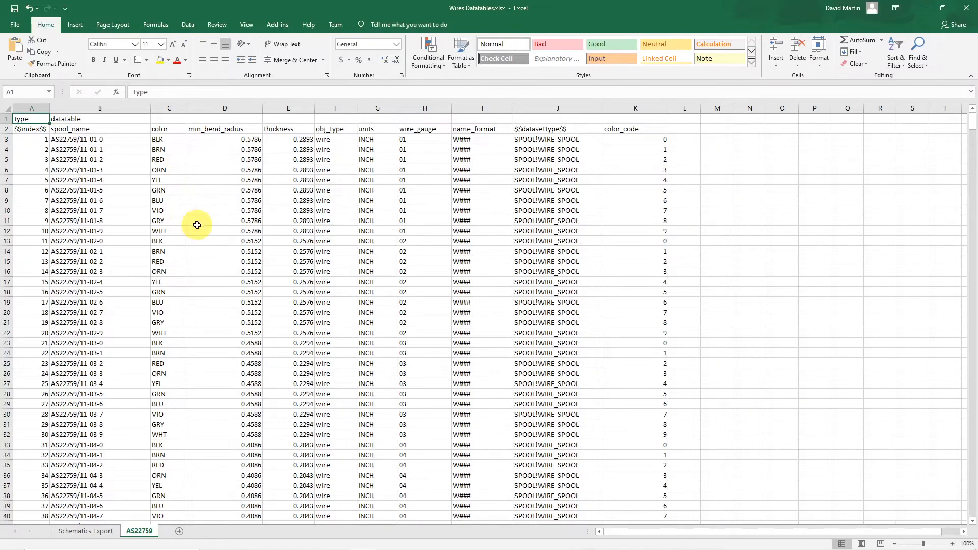
pyautogui.click(99, 143)
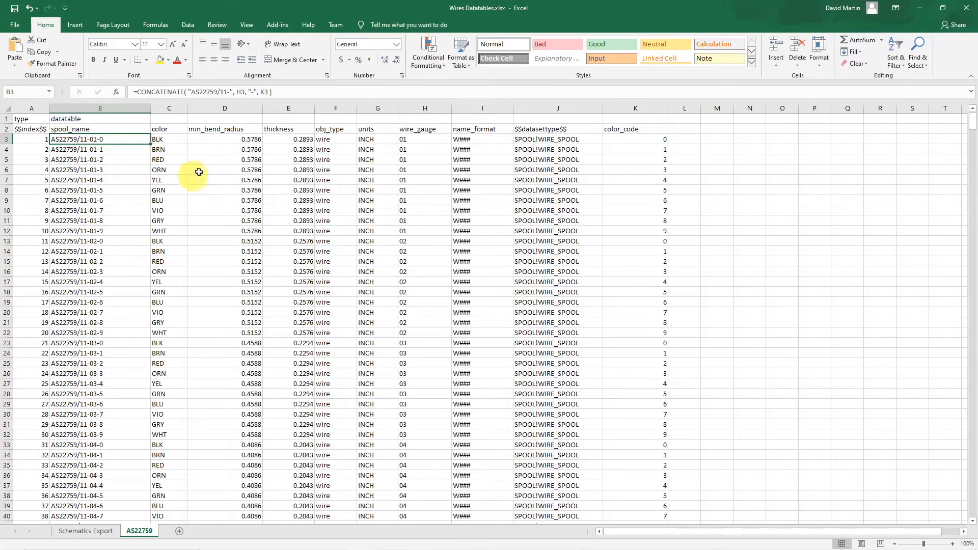
pyautogui.click(253, 141)
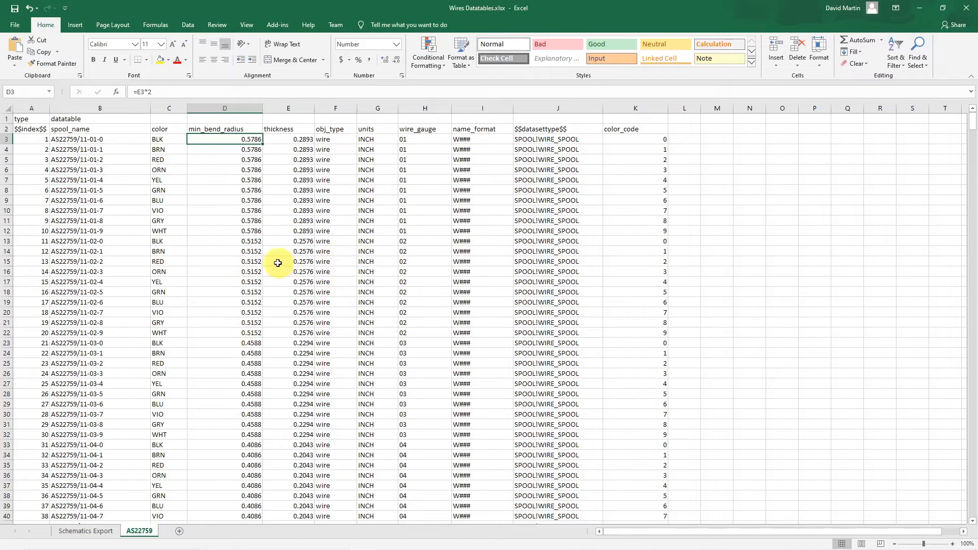
# - Save only the active AS22759 sheet to the Schematics folder as Wires Datatables.csv in CSV (Comma delimited) format, keeping that format
pyautogui.click(23, 30)
pyautogui.click(46, 161)
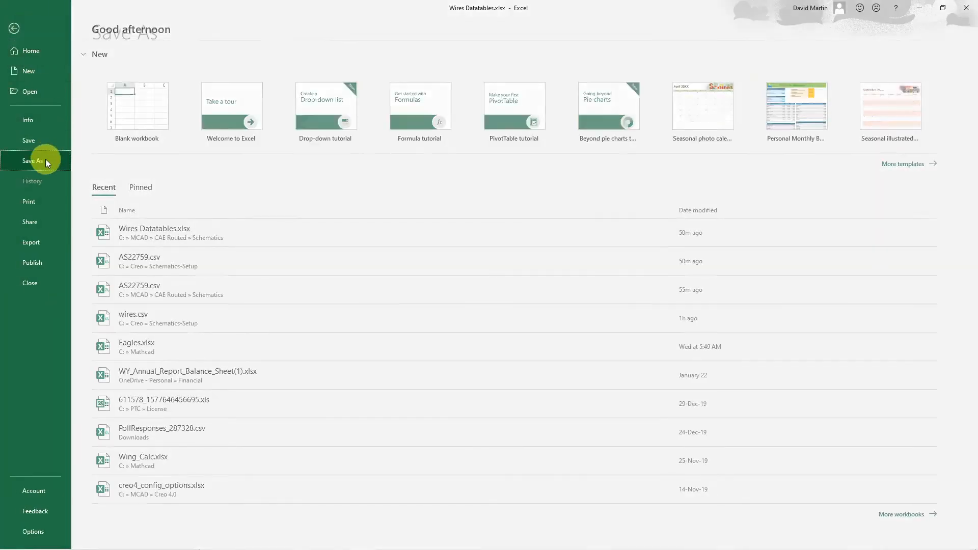
pyautogui.click(374, 111)
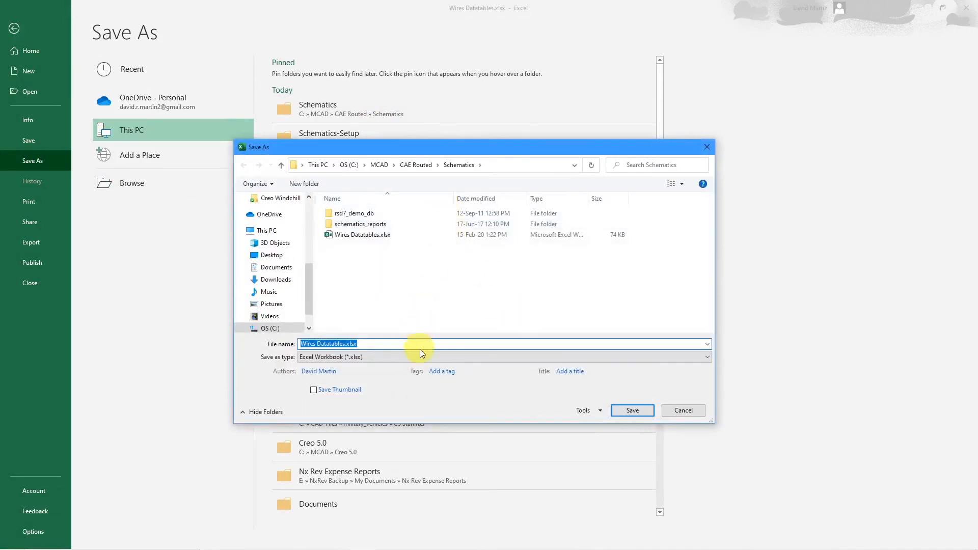
pyautogui.click(428, 361)
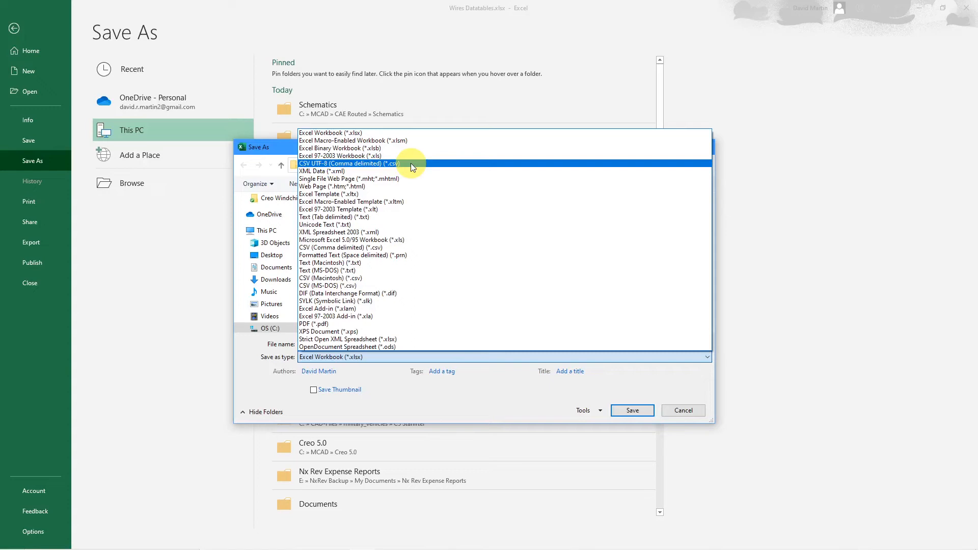
pyautogui.click(408, 248)
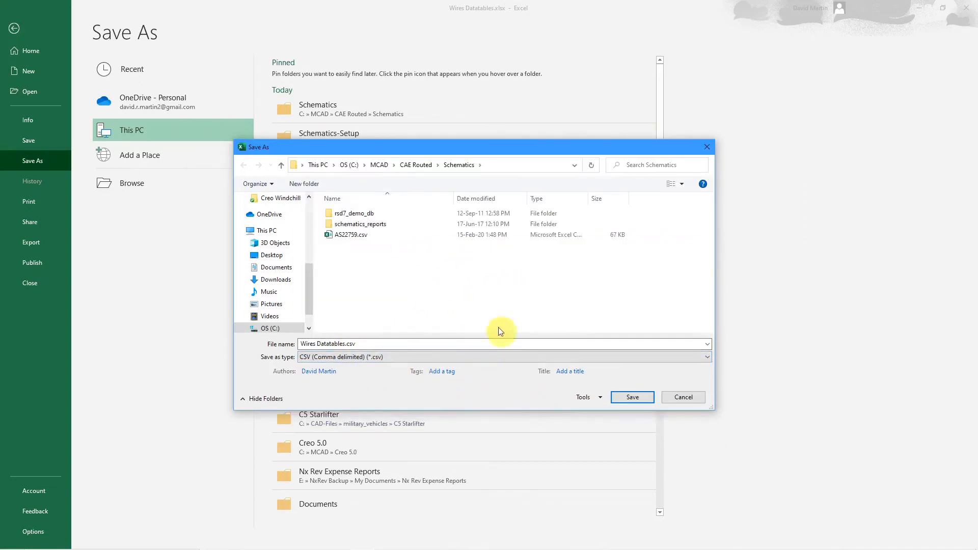
pyautogui.click(632, 397)
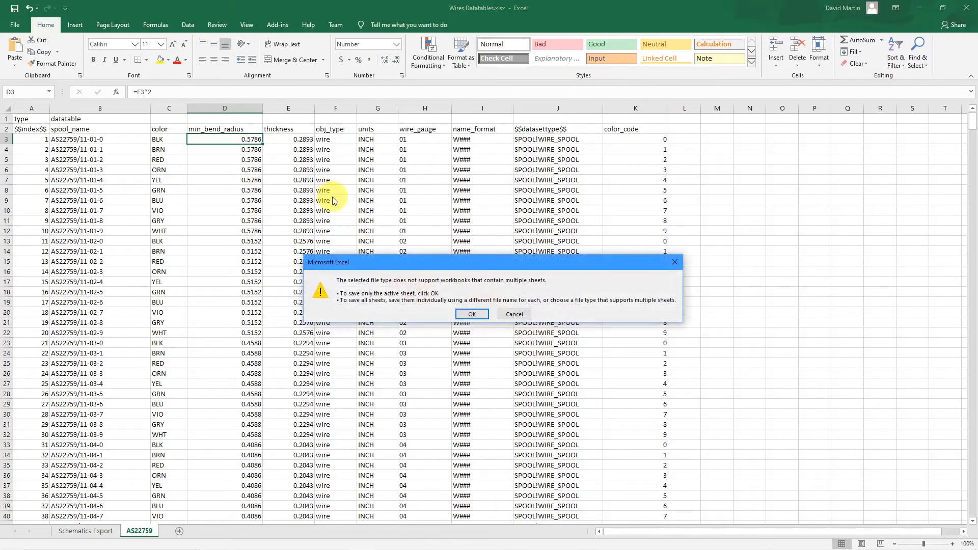
pyautogui.click(475, 316)
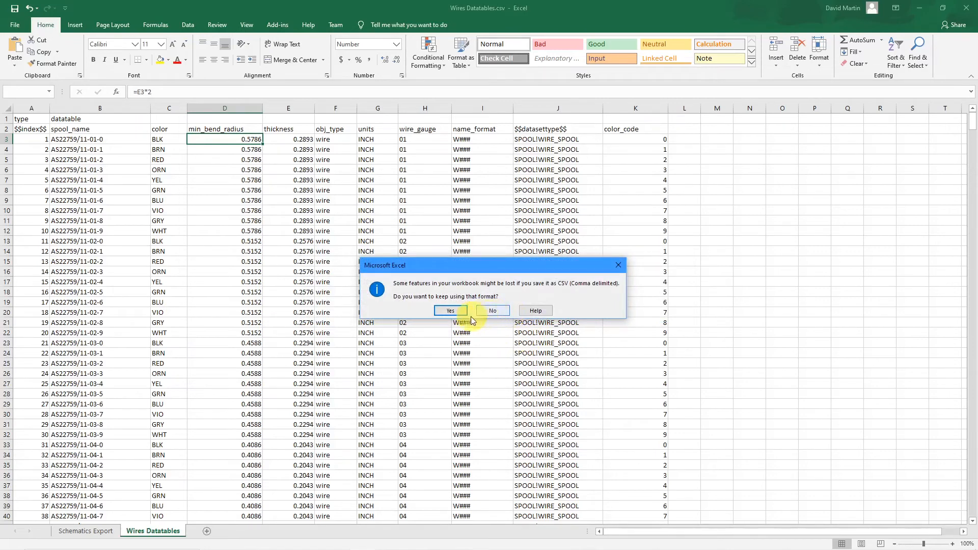
pyautogui.click(452, 311)
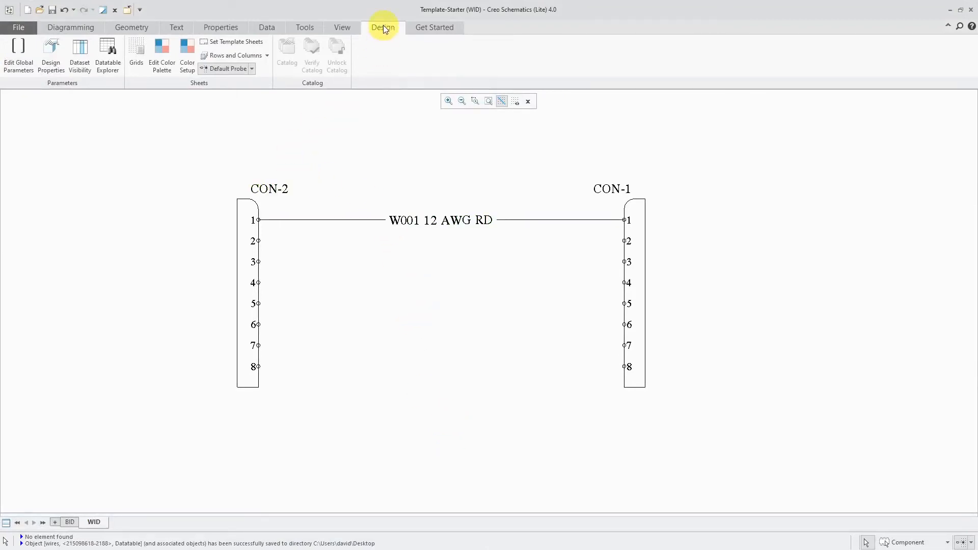
# - Try to load AS22759.csv from C:\Creo\Schematics-Setup into the Wires datatable folder, and expand the message log to check the load
pyautogui.click(109, 58)
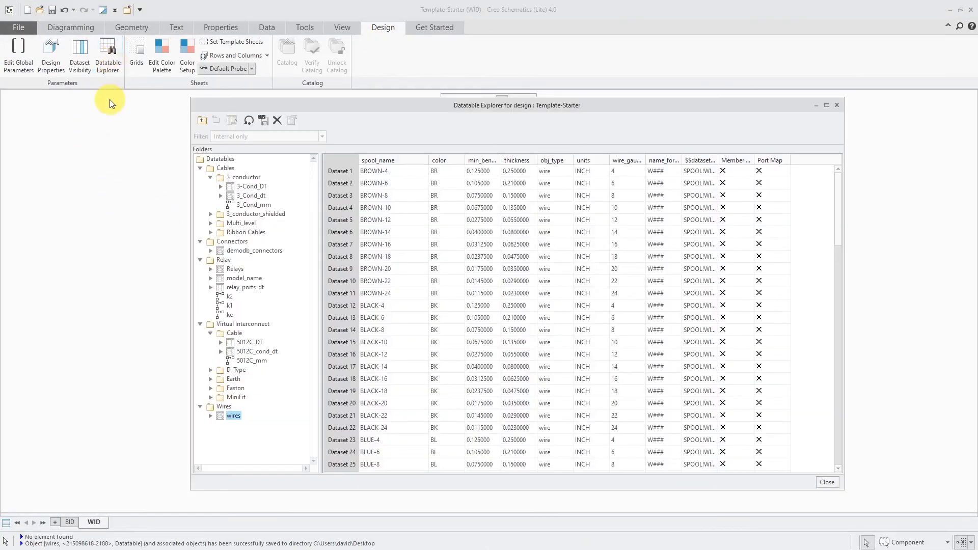
pyautogui.click(225, 407)
pyautogui.rightClick(225, 409)
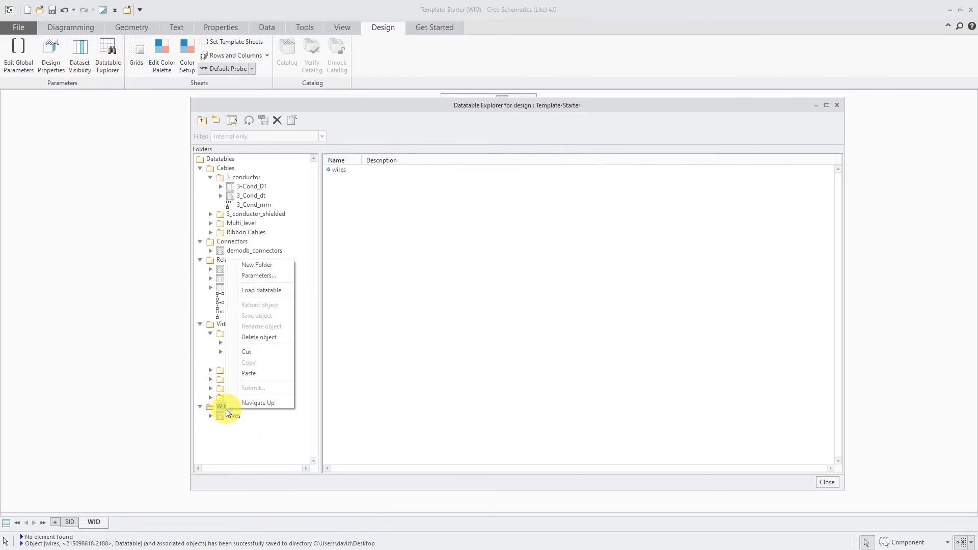
pyautogui.click(270, 294)
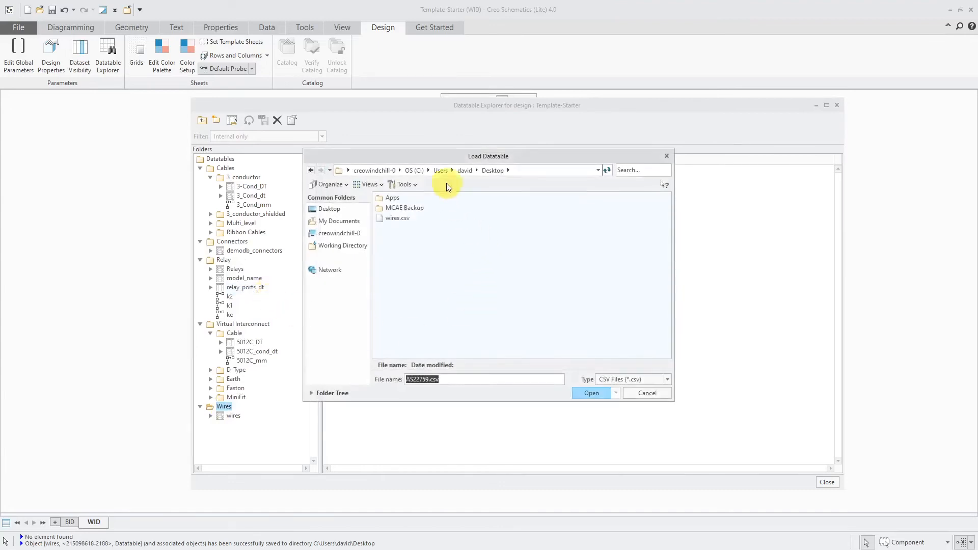
pyautogui.click(411, 171)
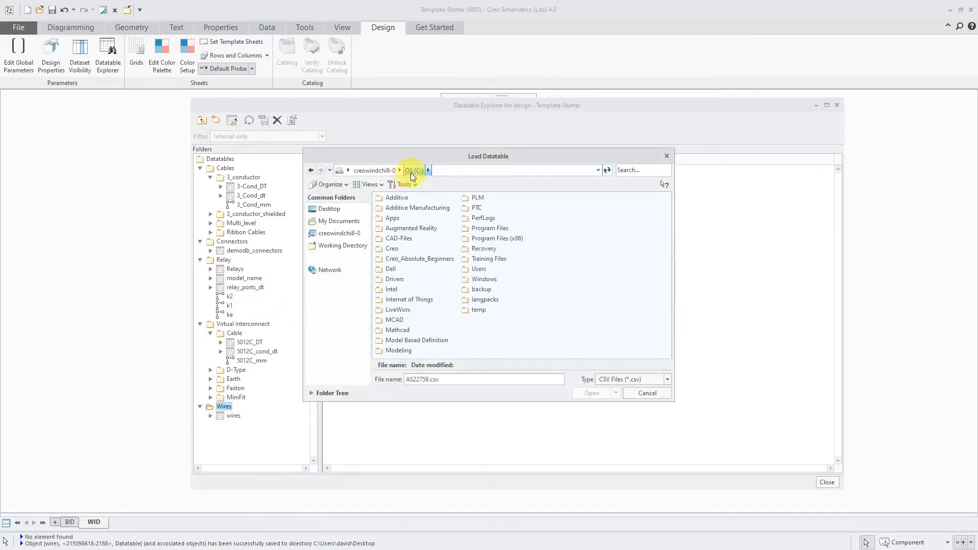
pyautogui.doubleClick(400, 249)
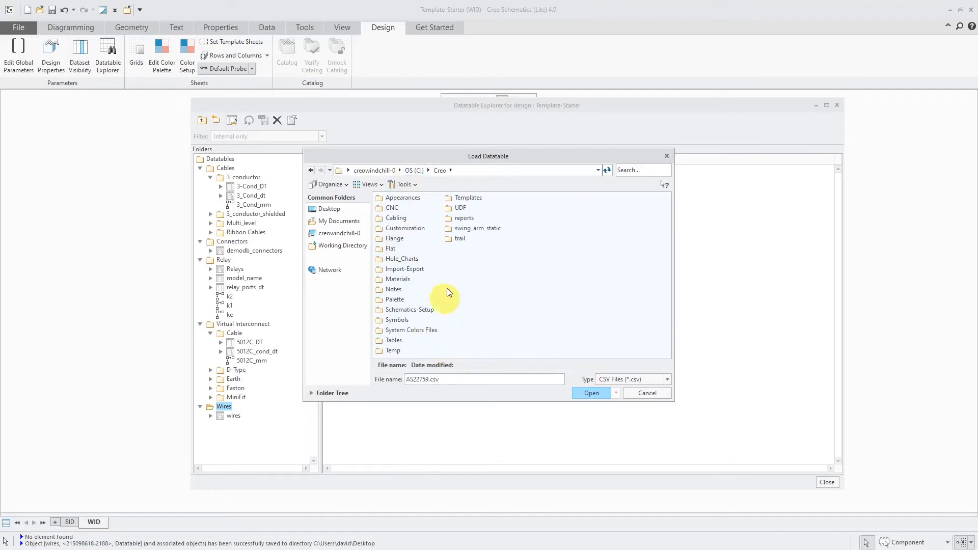
pyautogui.doubleClick(413, 310)
pyautogui.click(403, 199)
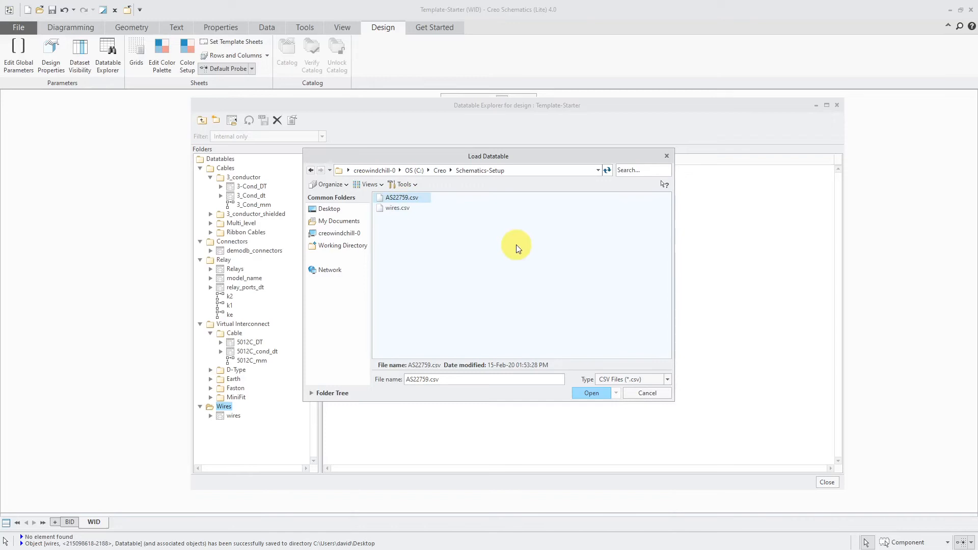
pyautogui.click(591, 392)
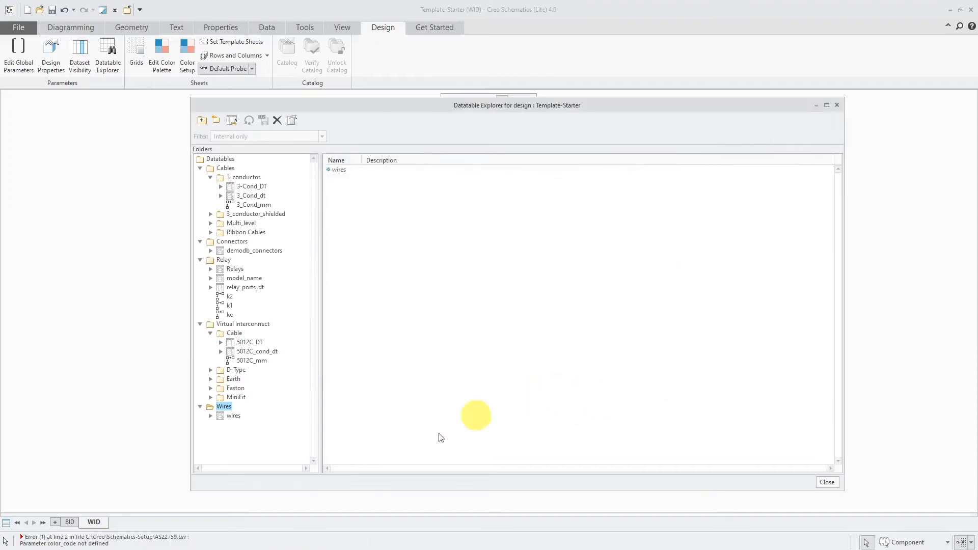
pyautogui.click(258, 532)
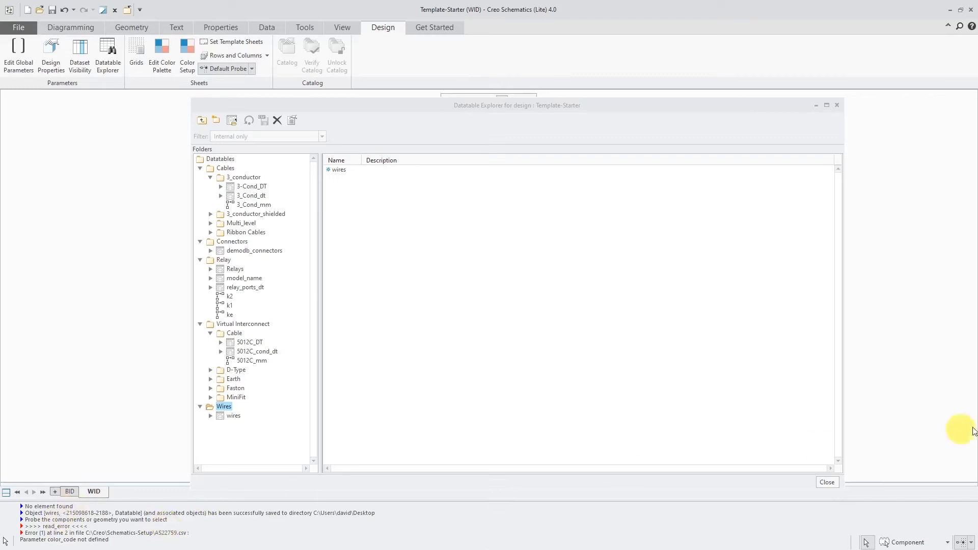
pyautogui.click(827, 482)
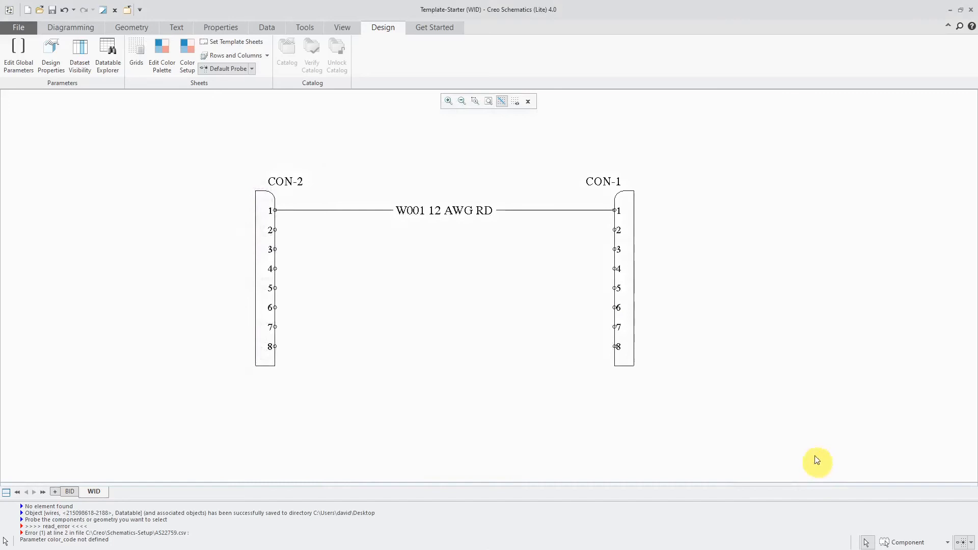
# - Create a global parameter named color_code with the value type Integer
pyautogui.click(20, 64)
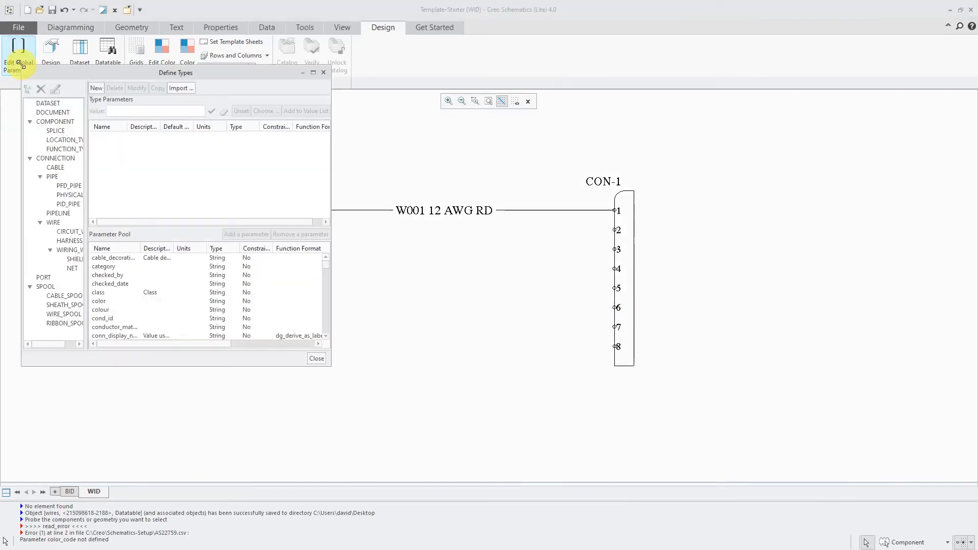
pyautogui.scroll(-2, 264, 293)
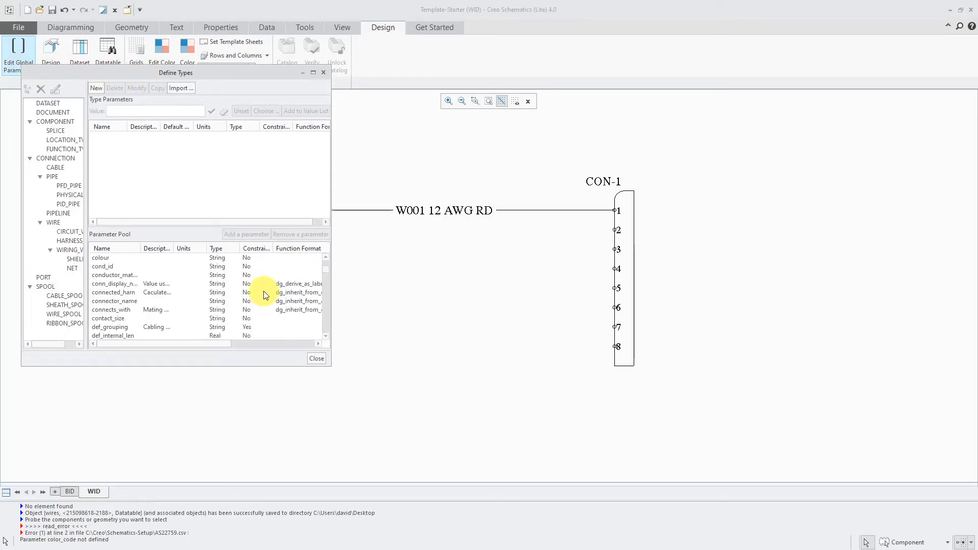
pyautogui.click(93, 88)
pyautogui.doubleClick(171, 108)
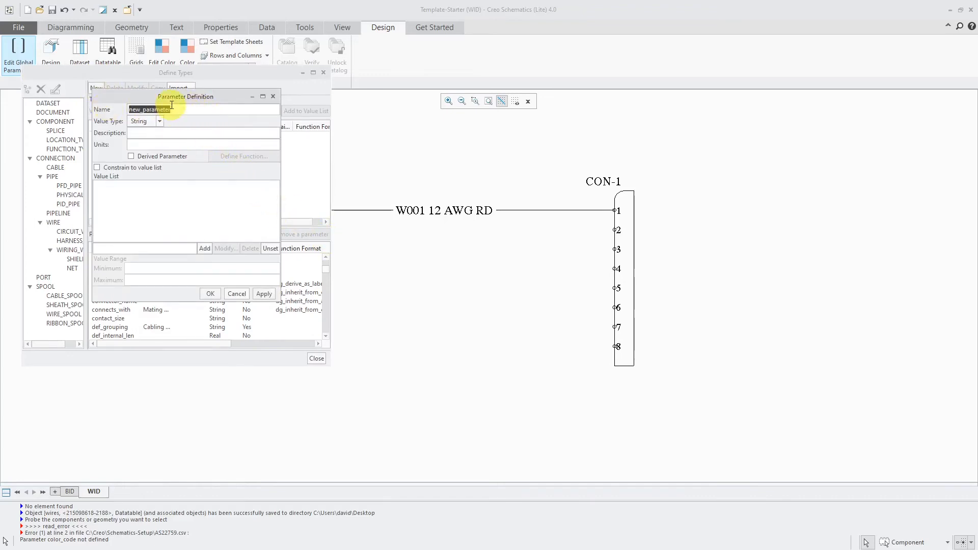
pyautogui.write('color_code')
pyautogui.click(160, 121)
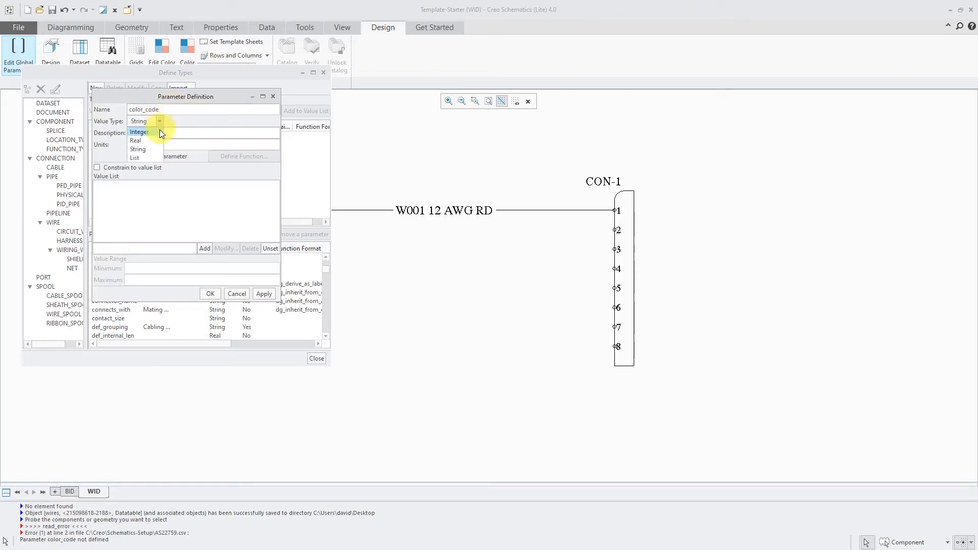
pyautogui.click(157, 133)
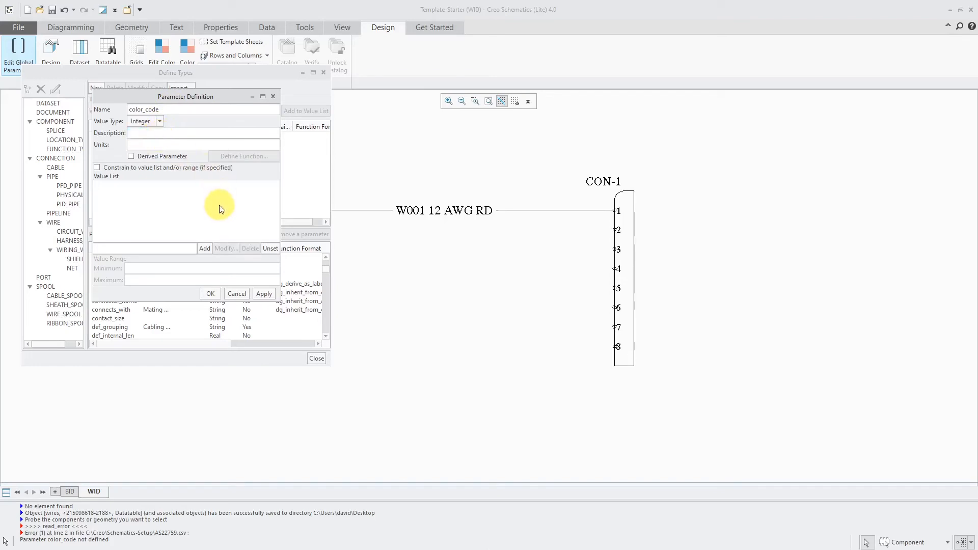
pyautogui.click(207, 294)
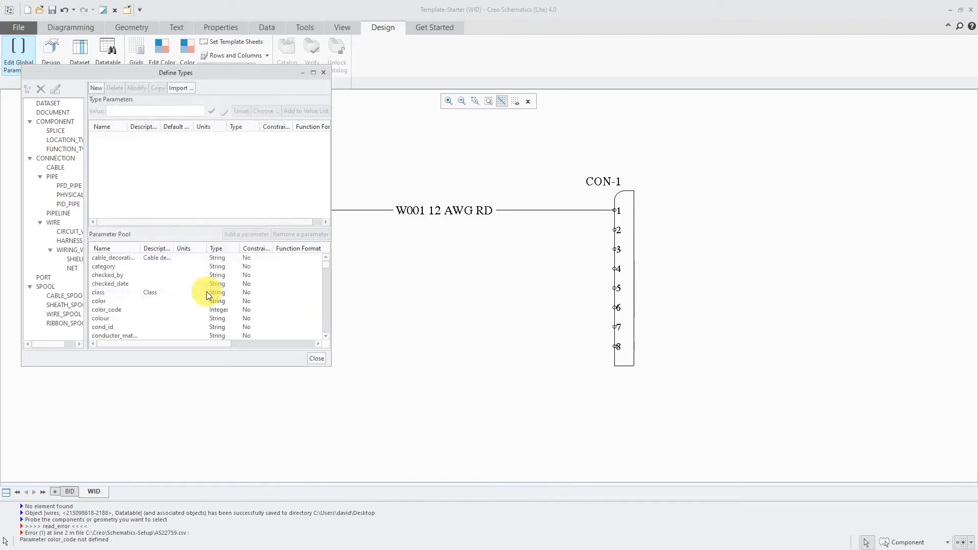
pyautogui.click(318, 360)
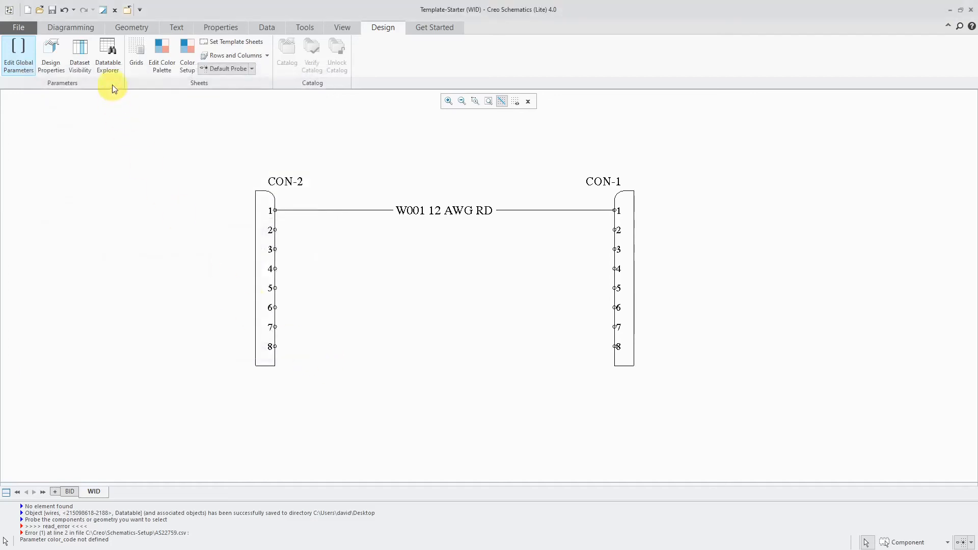
# - Load AS22759.csv from the Schematics-Setup folder into the Wires datatable folder as a new datatable
pyautogui.click(112, 64)
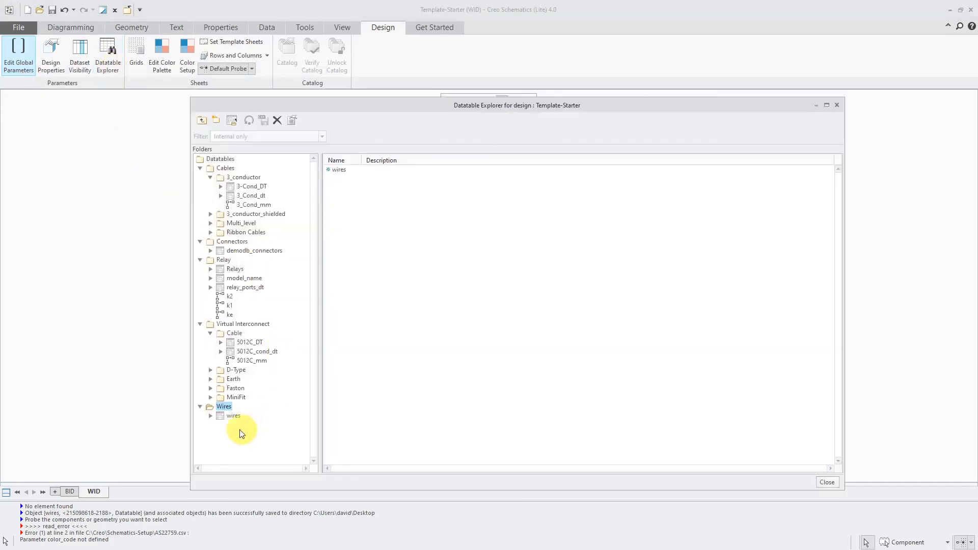
pyautogui.rightClick(227, 407)
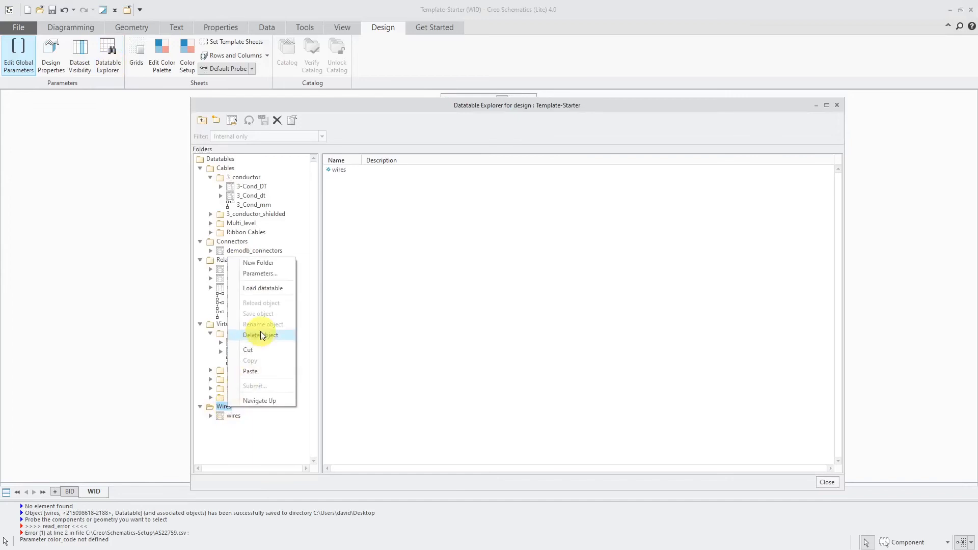
pyautogui.click(271, 290)
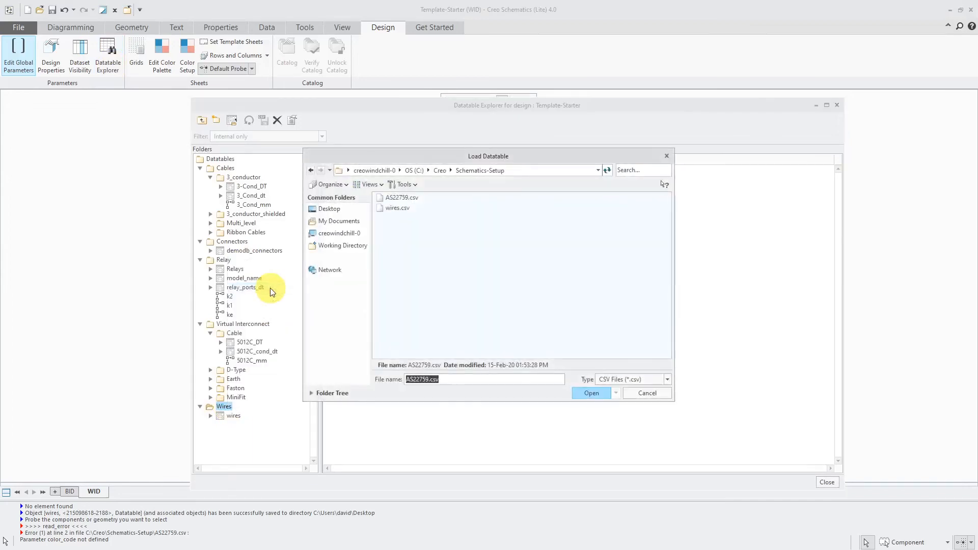
pyautogui.click(417, 197)
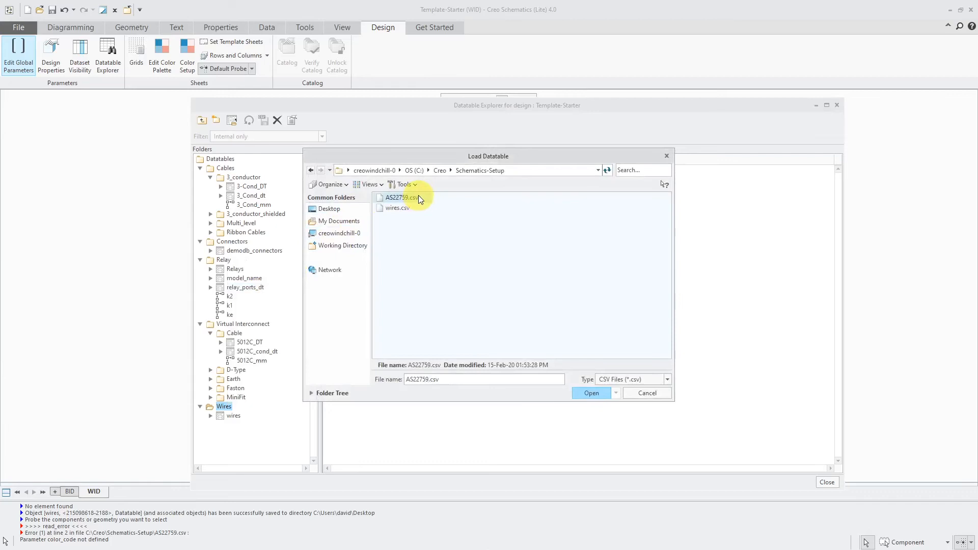
pyautogui.click(591, 394)
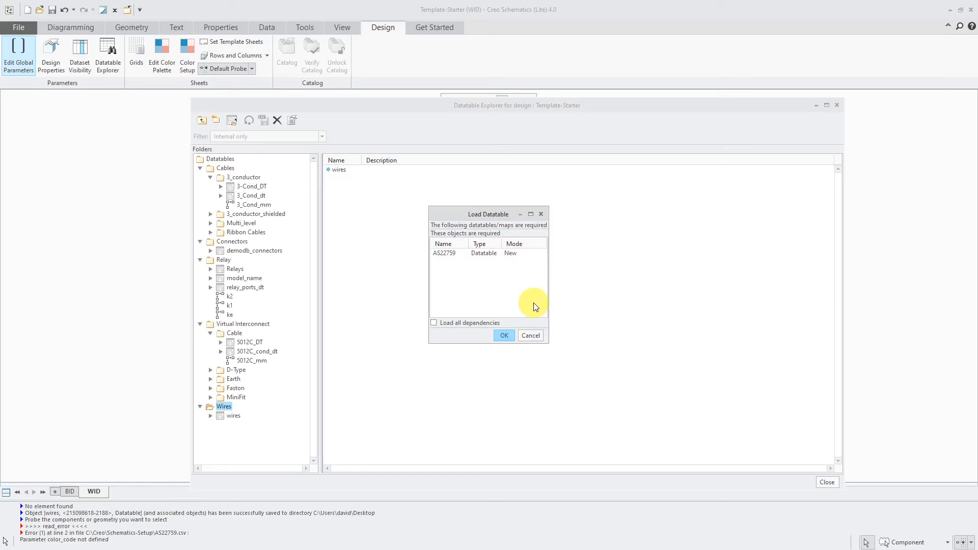
pyautogui.click(505, 335)
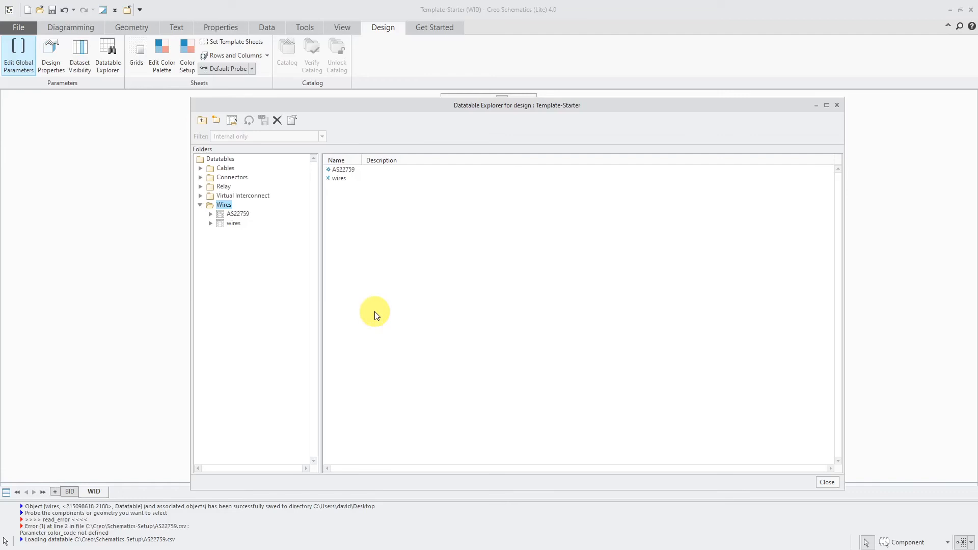
# - Look through the spools of the original wires datatable from the first dataset to the last
pyautogui.click(237, 224)
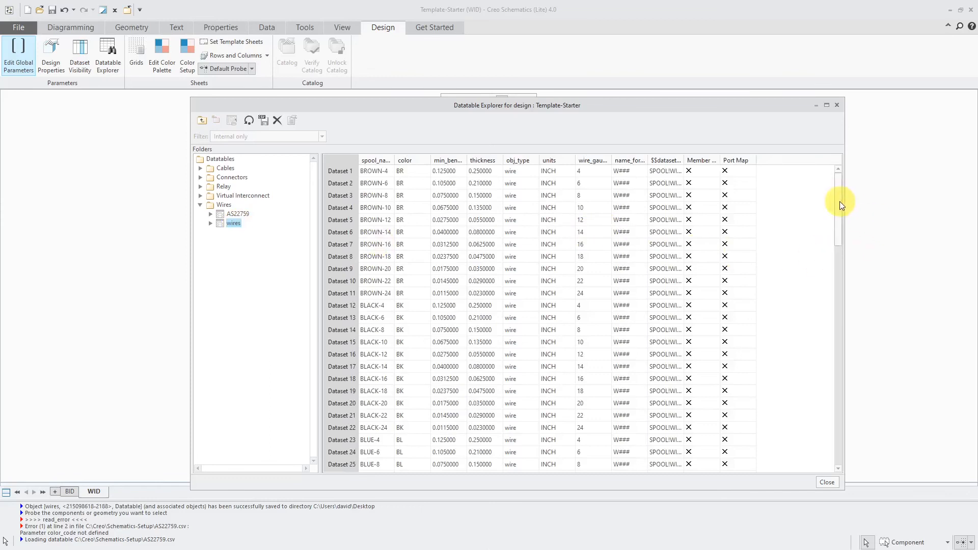
pyautogui.moveTo(840, 202); pyautogui.dragTo(850, 427)
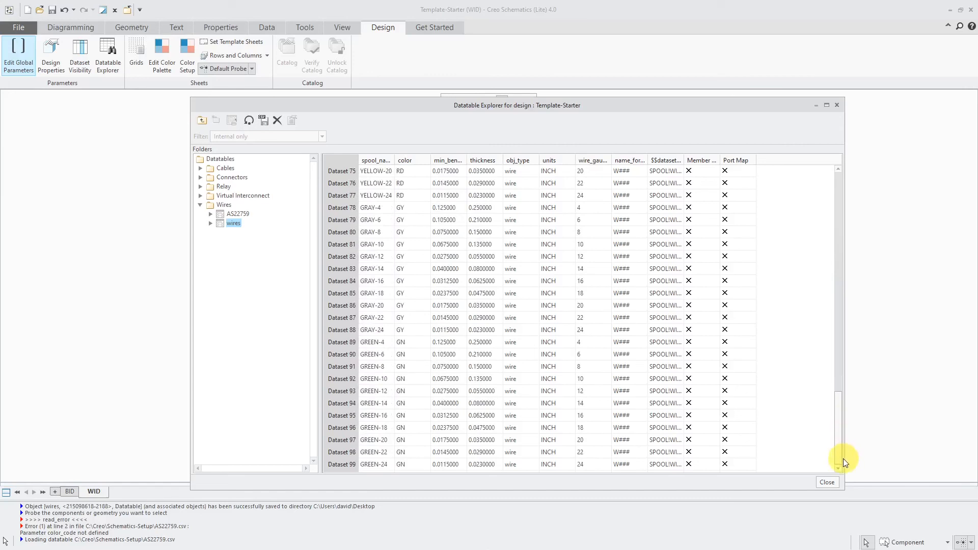
pyautogui.moveTo(839, 406); pyautogui.dragTo(838, 169)
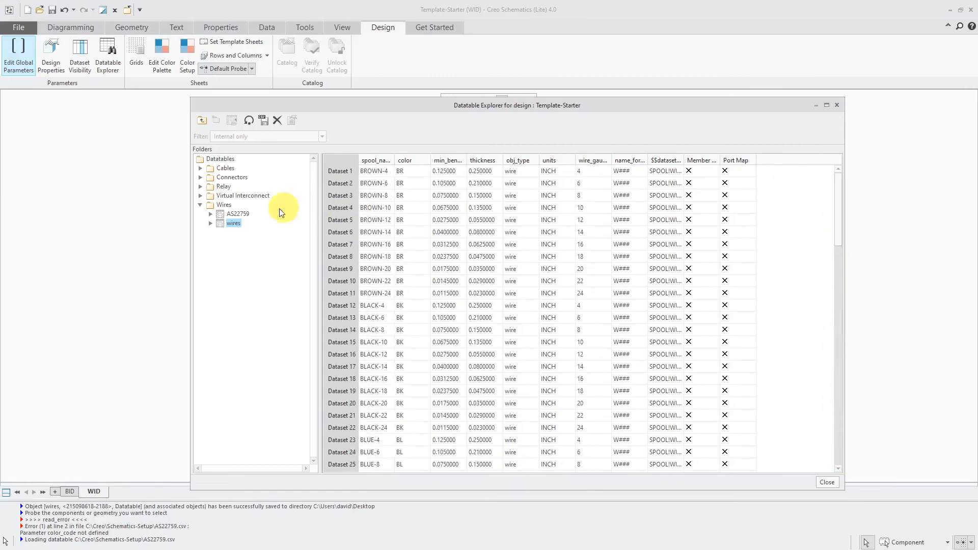
# - Look through the AS22759 datatable down to its last dataset, widening the spool_name column to read the full spool names
pyautogui.click(240, 213)
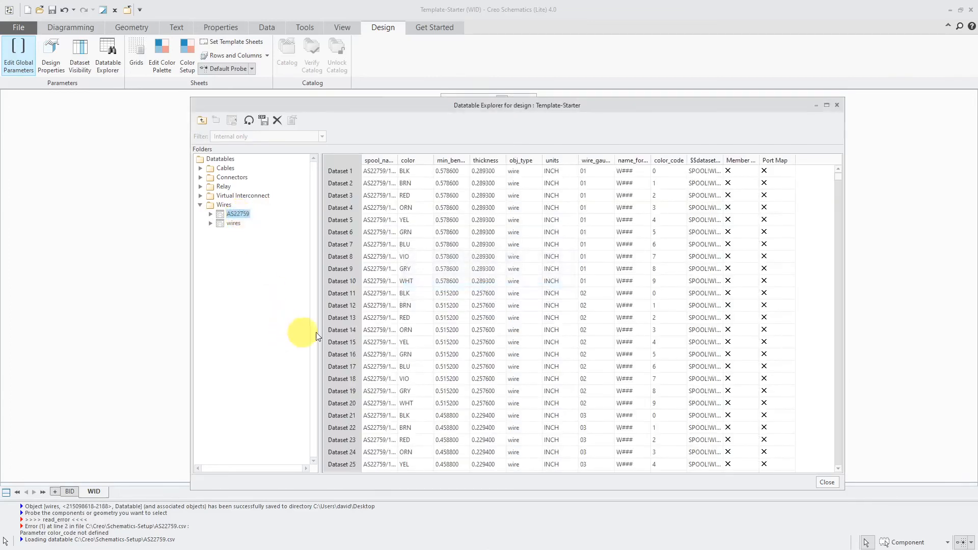
pyautogui.moveTo(840, 182); pyautogui.dragTo(830, 475)
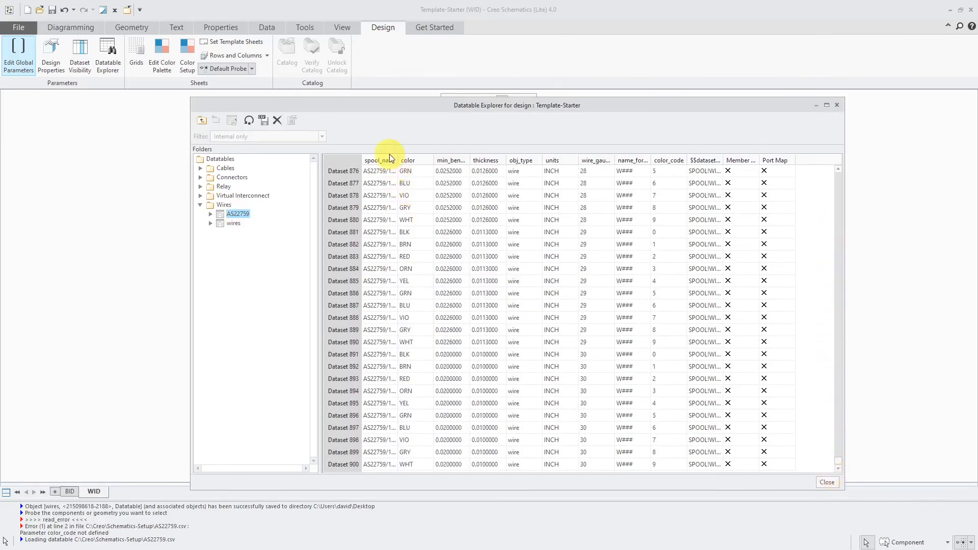
pyautogui.moveTo(400, 157); pyautogui.dragTo(428, 158)
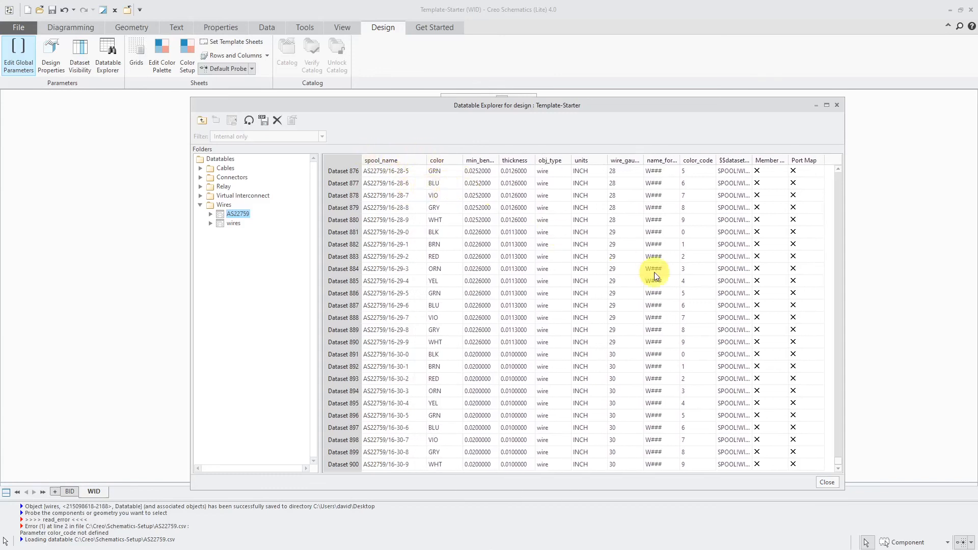
pyautogui.moveTo(840, 461); pyautogui.dragTo(844, 172)
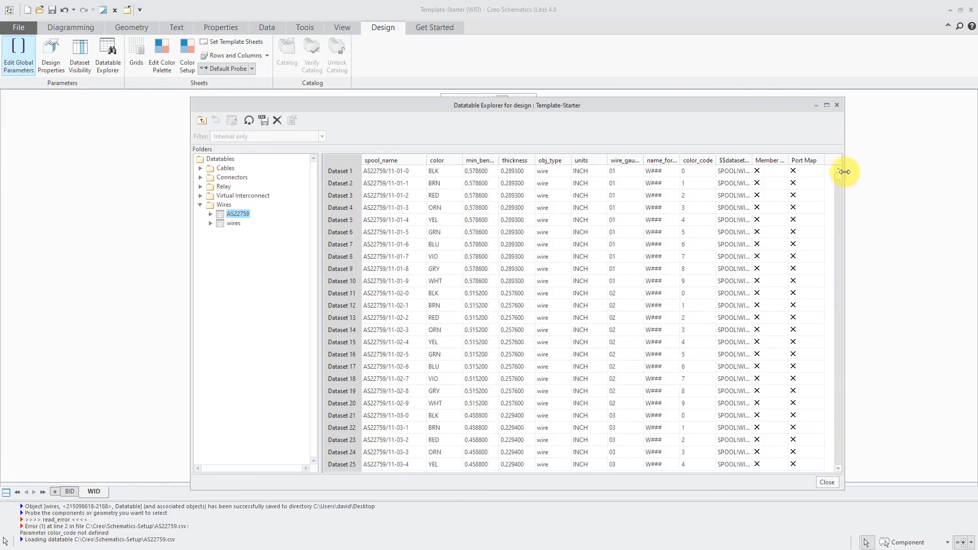